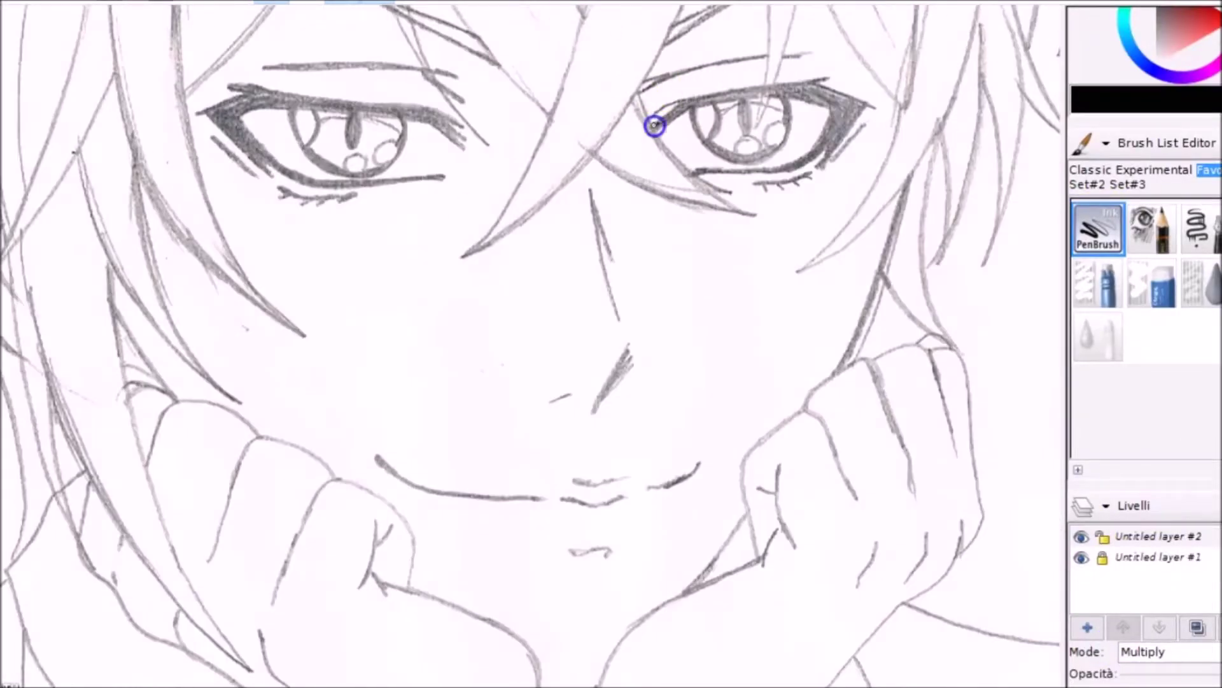
# Step: Ink the upper and lower lids of both eyes in bold black, with a hooked outer corner on the left eye
pyautogui.moveTo(655, 125); pyautogui.dragTo(809, 87)
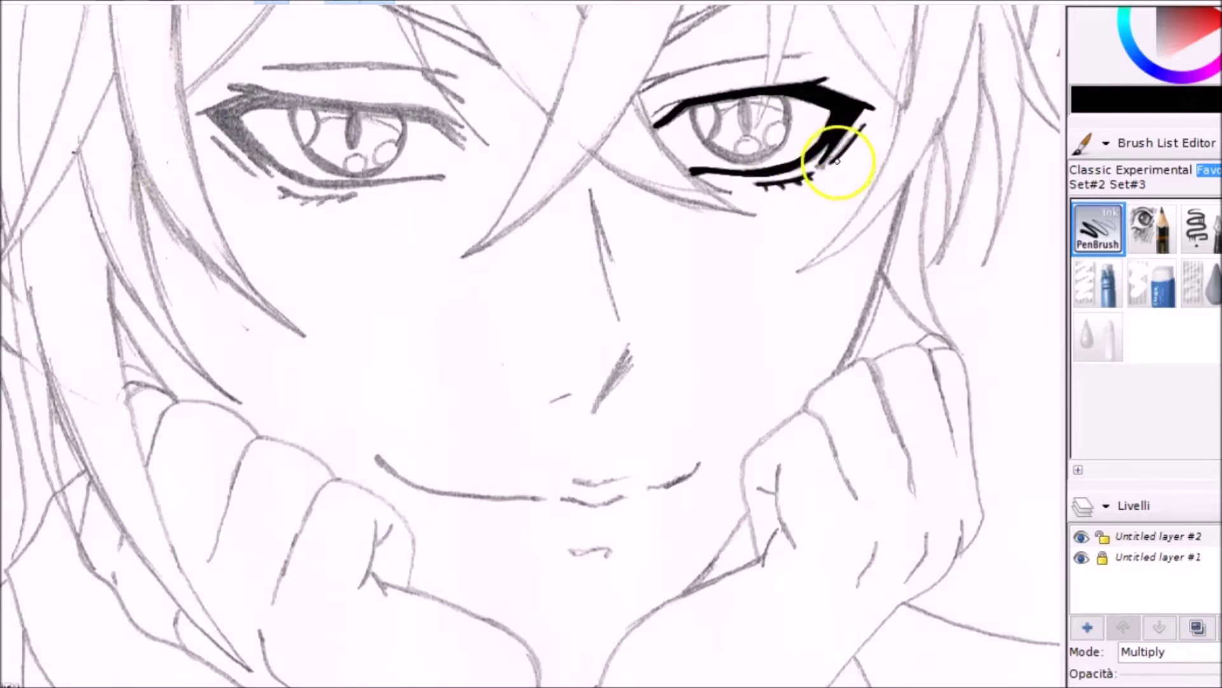
pyautogui.moveTo(806, 56); pyautogui.dragTo(651, 81)
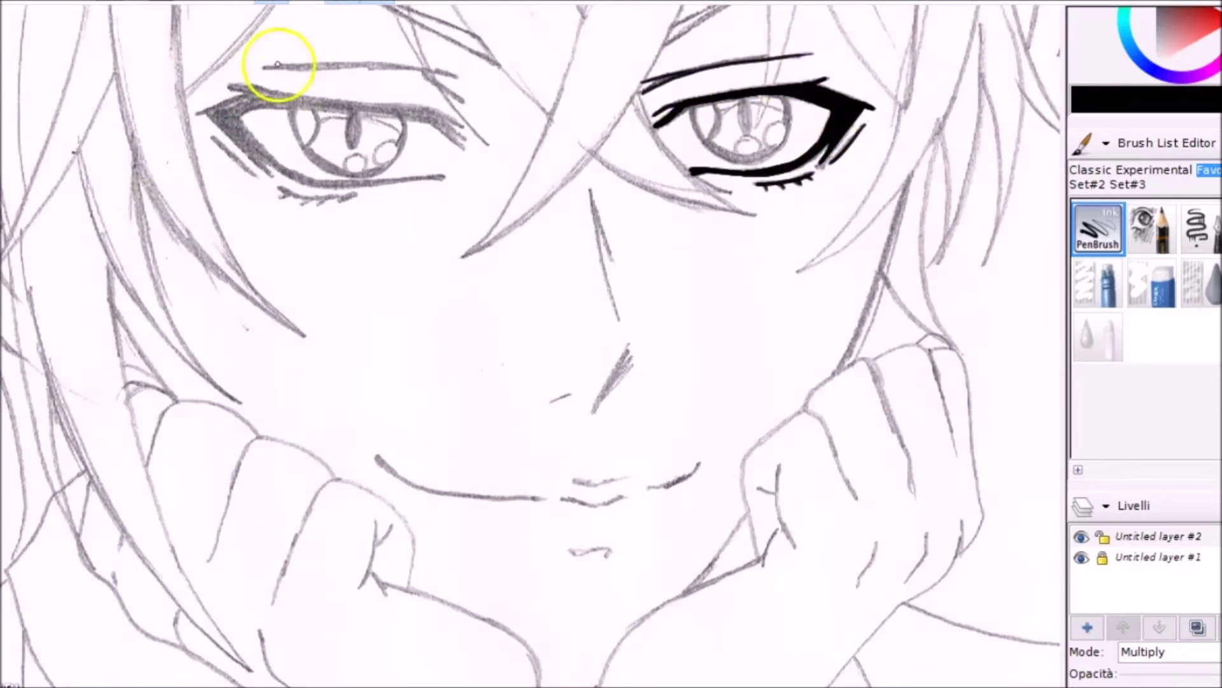
pyautogui.moveTo(264, 66); pyautogui.dragTo(459, 77)
pyautogui.moveTo(228, 86); pyautogui.dragTo(468, 128)
pyautogui.moveTo(232, 88); pyautogui.dragTo(404, 111)
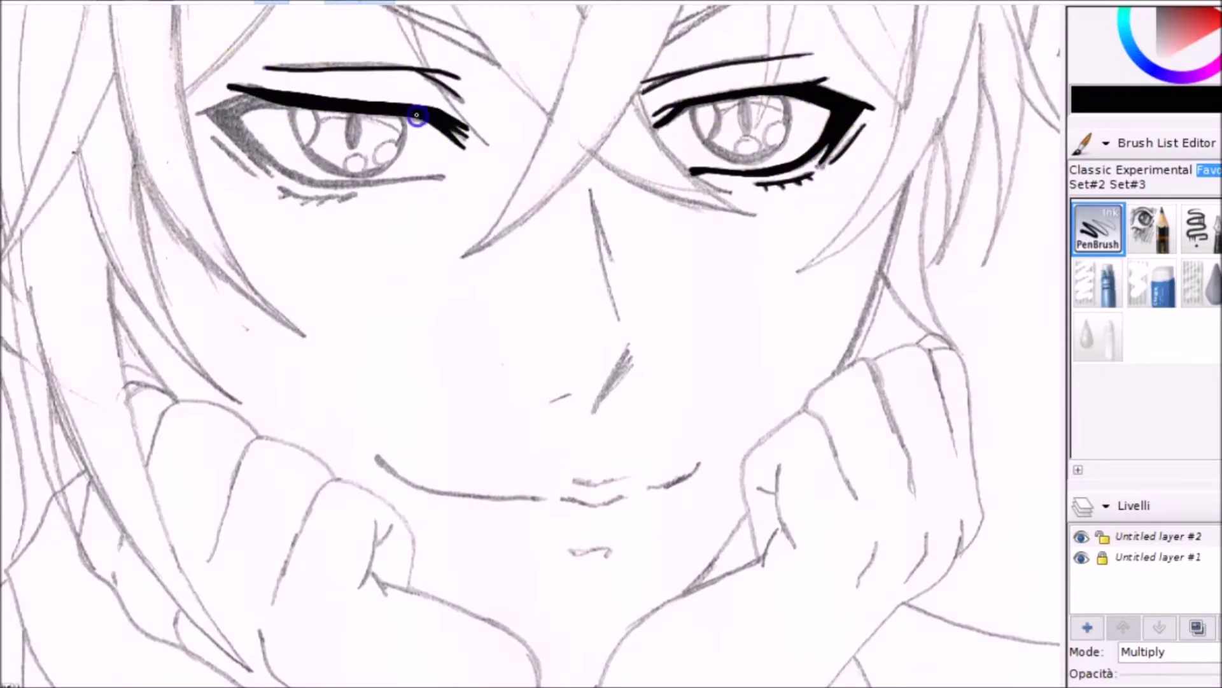
pyautogui.hotkey('ctrl', 'z')
pyautogui.moveTo(251, 101); pyautogui.dragTo(309, 105)
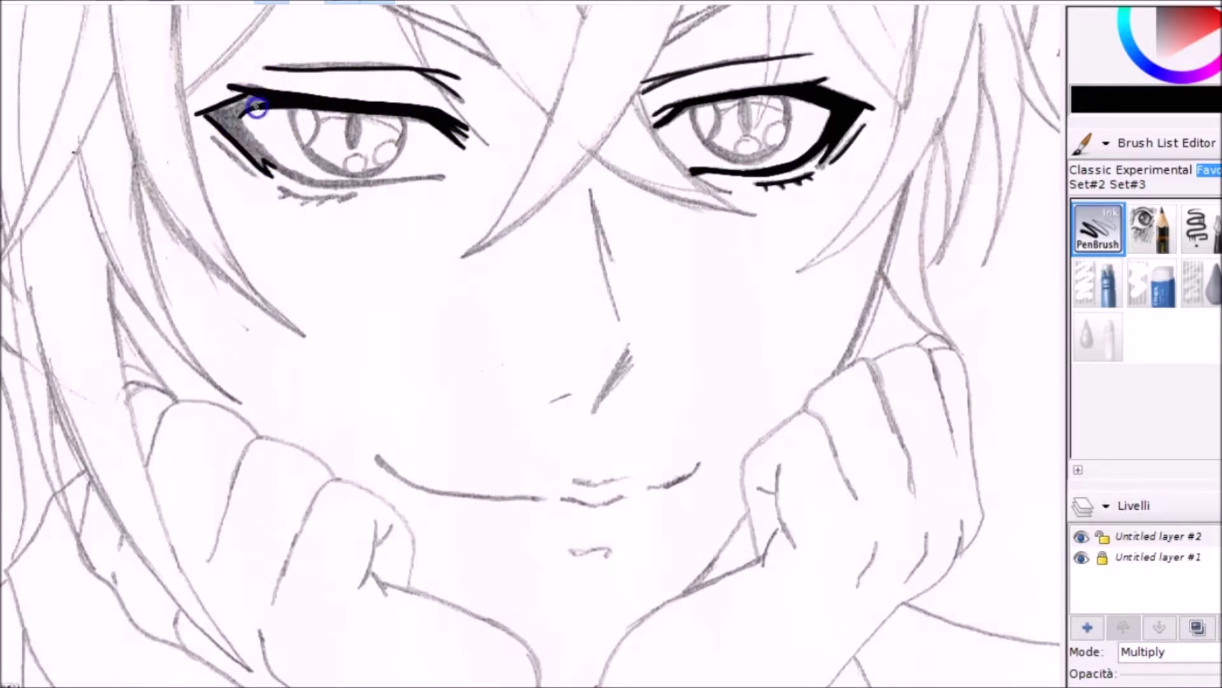
pyautogui.moveTo(209, 117); pyautogui.dragTo(284, 168)
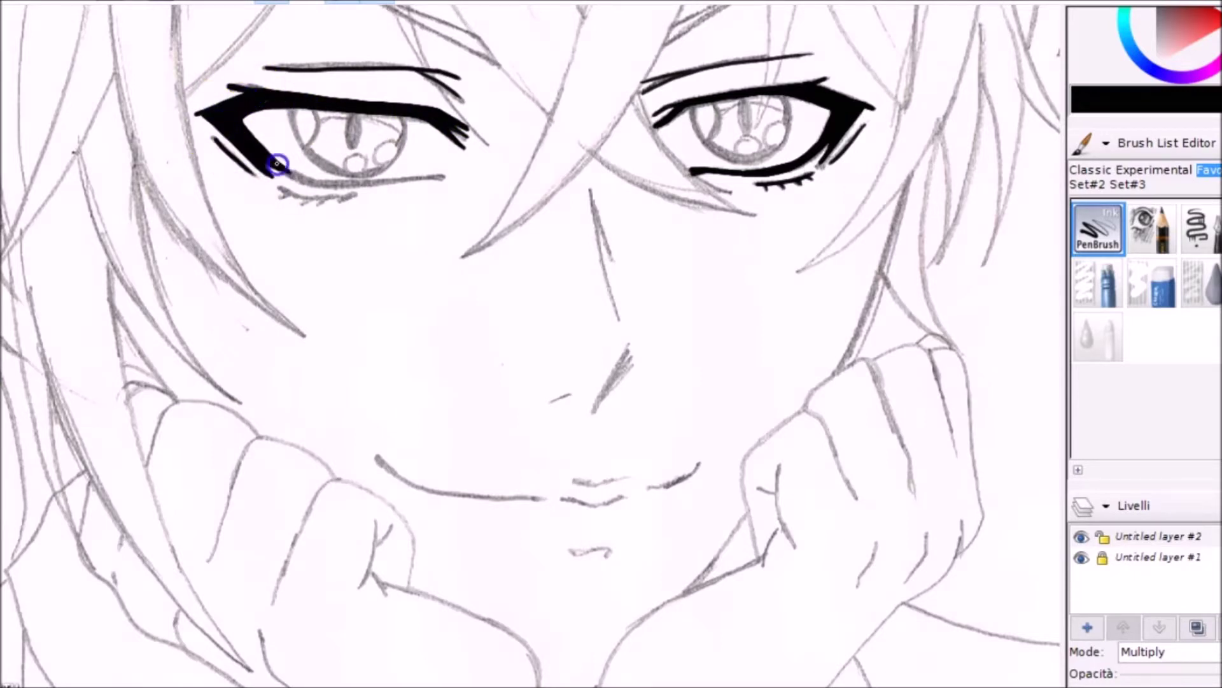
pyautogui.moveTo(444, 177); pyautogui.dragTo(267, 154)
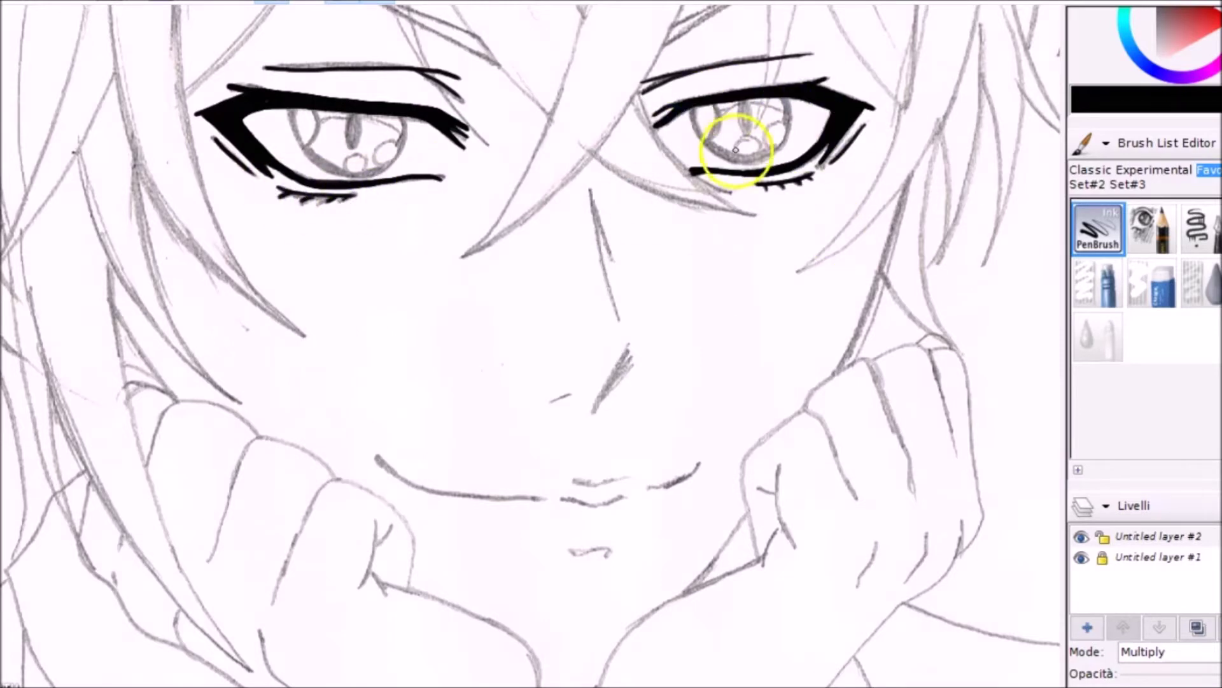
# Step: Outline both irises and ink two highlight circles inside the left iris
pyautogui.moveTo(735, 151); pyautogui.dragTo(776, 96)
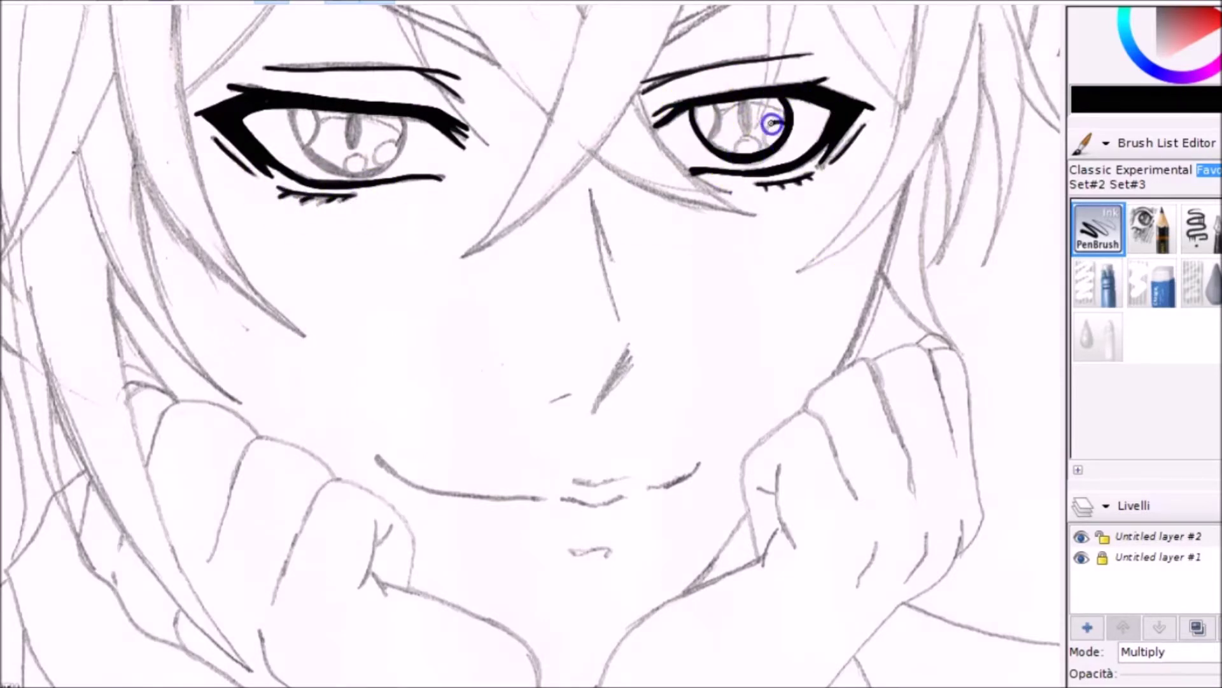
pyautogui.moveTo(300, 109)
pyautogui.mouseDown()
pyautogui.moveTo(344, 169)
pyautogui.moveTo(401, 132)
pyautogui.mouseUp()
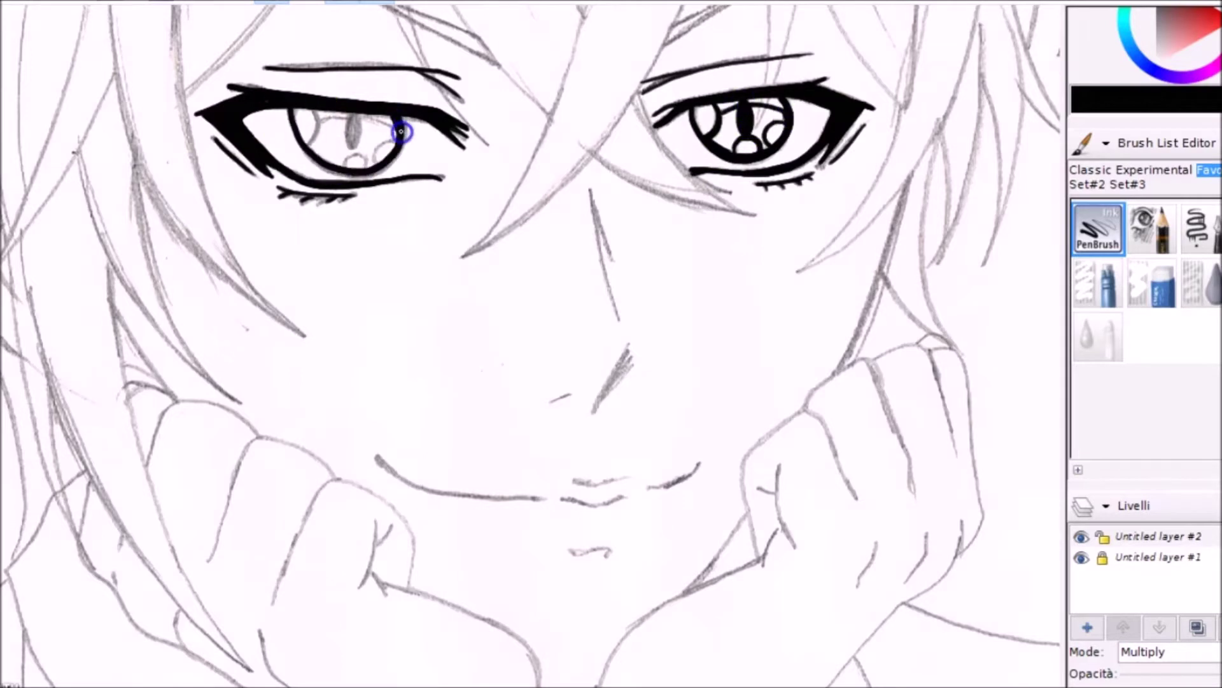
pyautogui.moveTo(310, 119); pyautogui.dragTo(300, 141)
pyautogui.moveTo(388, 141); pyautogui.dragTo(371, 164)
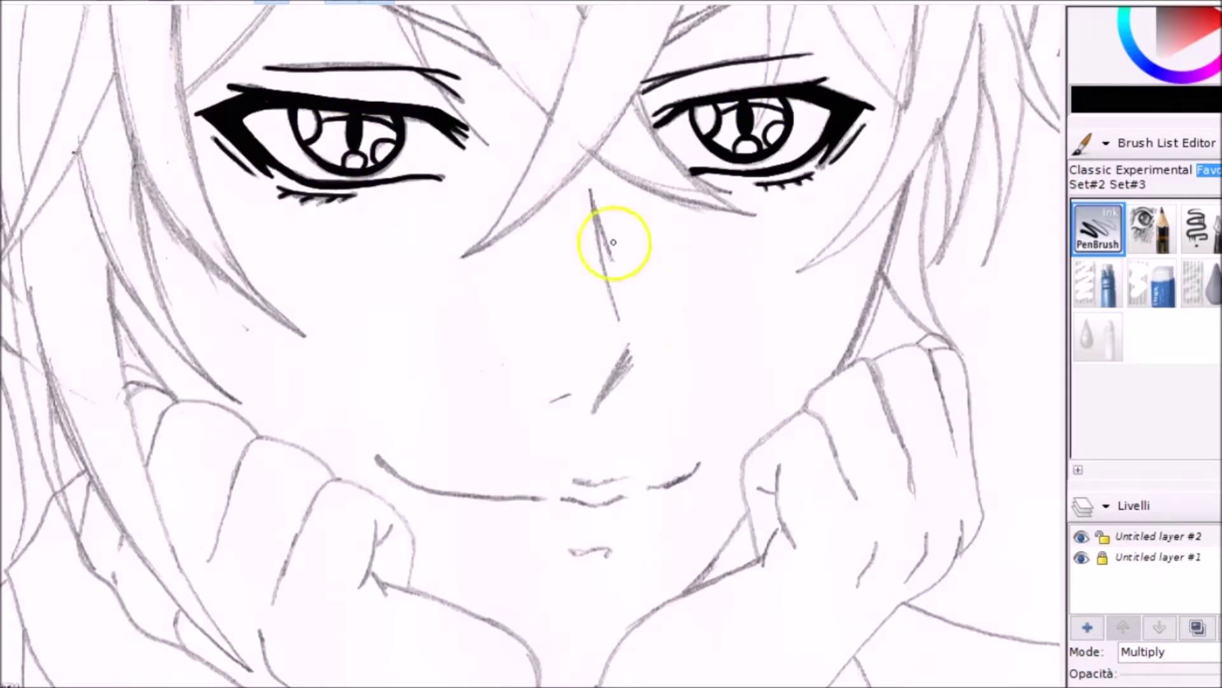
# Step: Ink the nose line with its tip and both sides of the mouth
pyautogui.moveTo(592, 194); pyautogui.dragTo(623, 339)
pyautogui.moveTo(629, 347); pyautogui.dragTo(616, 368)
pyautogui.moveTo(648, 489); pyautogui.dragTo(696, 470)
pyautogui.moveTo(375, 457); pyautogui.dragTo(542, 498)
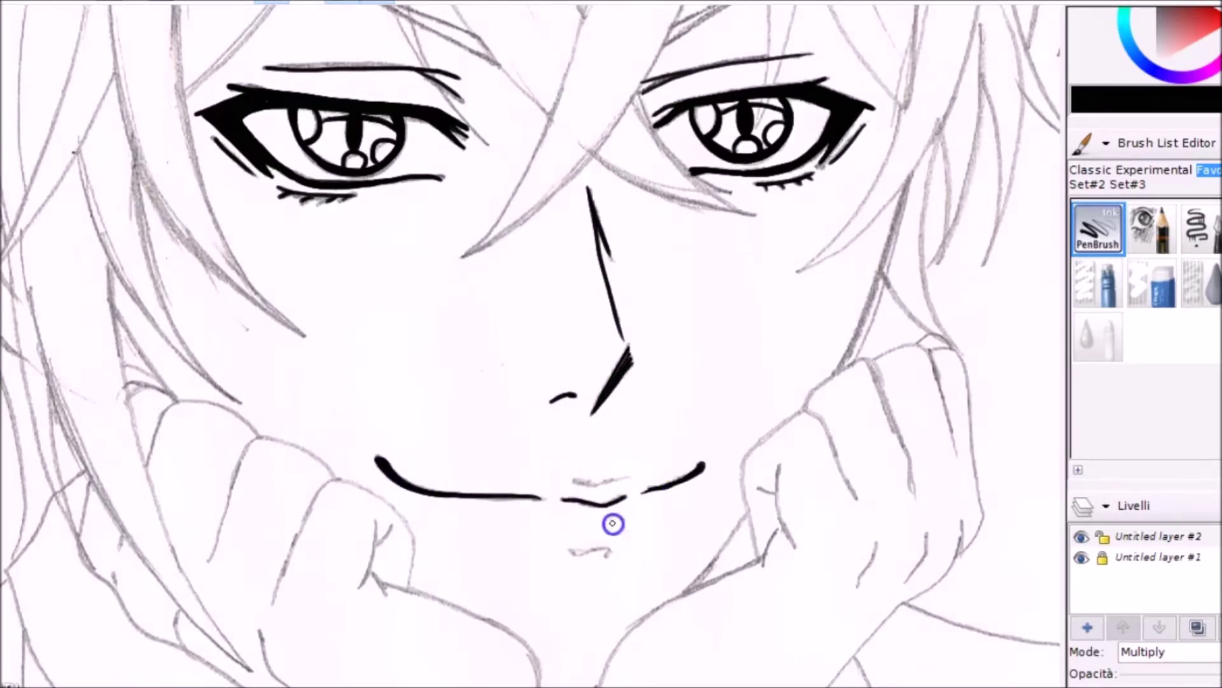
# Step: Ink both eyebrows, discarding two misplaced long hair strands across the face
pyautogui.scroll(-2, 615, 621)
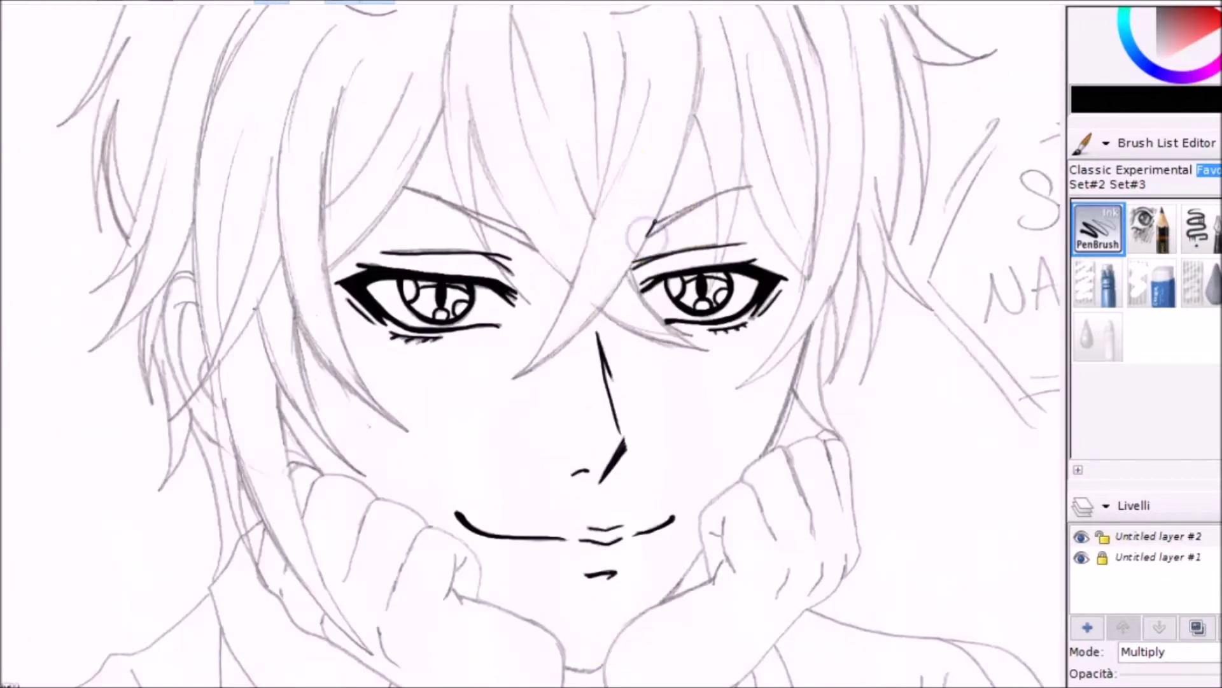
pyautogui.moveTo(713, 200); pyautogui.dragTo(749, 186)
pyautogui.moveTo(408, 187); pyautogui.dragTo(532, 244)
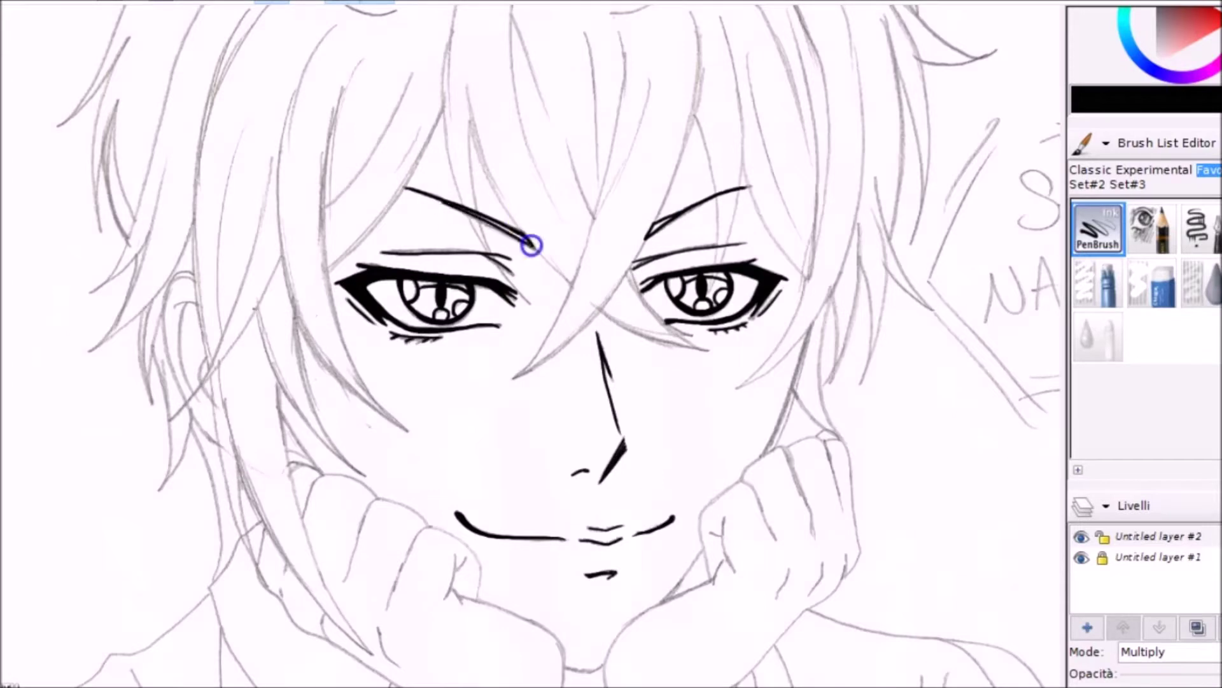
pyautogui.moveTo(627, 26); pyautogui.dragTo(512, 375)
pyautogui.hotkey('ctrl', 'z')
pyautogui.moveTo(701, 12)
pyautogui.mouseDown()
pyautogui.moveTo(647, 240)
pyautogui.moveTo(522, 376)
pyautogui.moveTo(612, 27)
pyautogui.moveTo(647, 265)
pyautogui.moveTo(694, 349)
pyautogui.mouseUp()
pyautogui.hotkey('ctrl', 'z')
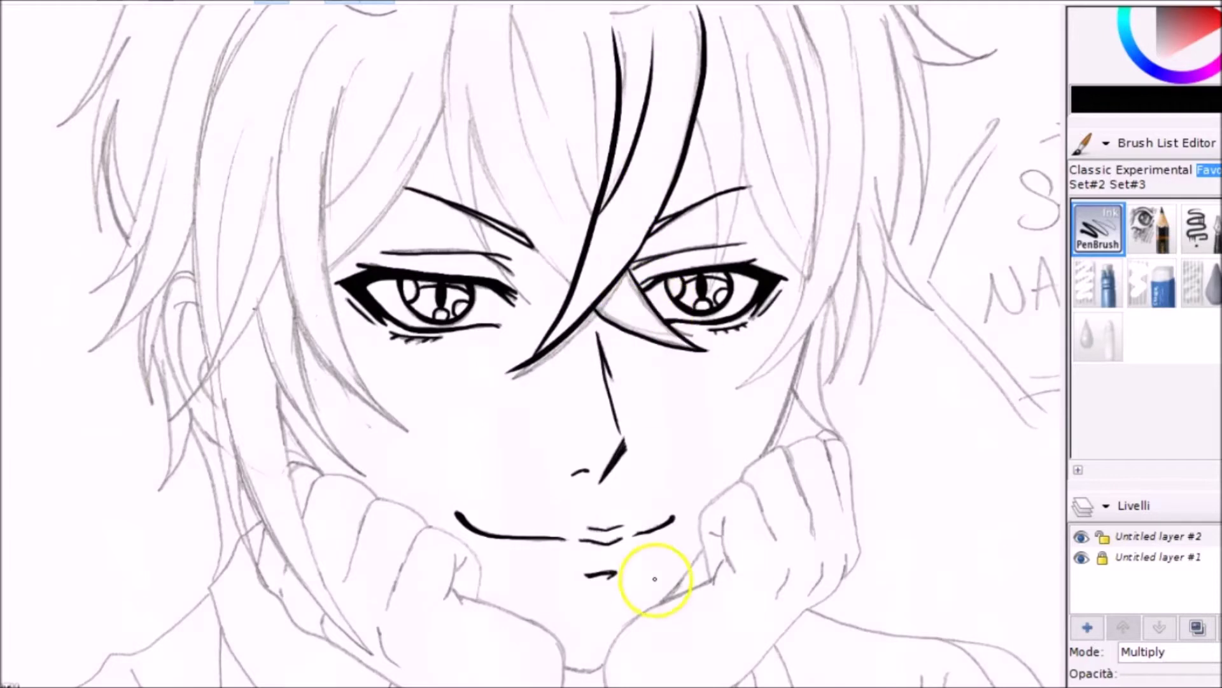
# Step: Ink the forehead bangs and the strands falling between the eyes
pyautogui.scroll(3, 644, 576)
pyautogui.moveTo(585, 168); pyautogui.dragTo(604, 213)
pyautogui.moveTo(515, 134); pyautogui.dragTo(559, 364)
pyautogui.moveTo(522, 446); pyautogui.dragTo(449, 280)
pyautogui.hotkey('ctrl', 'z')
pyautogui.moveTo(510, 410); pyautogui.dragTo(469, 233)
pyautogui.moveTo(463, 98); pyautogui.dragTo(445, 344)
# Step: Ink the hair strands curving down the right side beside the right eye
pyautogui.moveTo(698, 254); pyautogui.dragTo(713, 407)
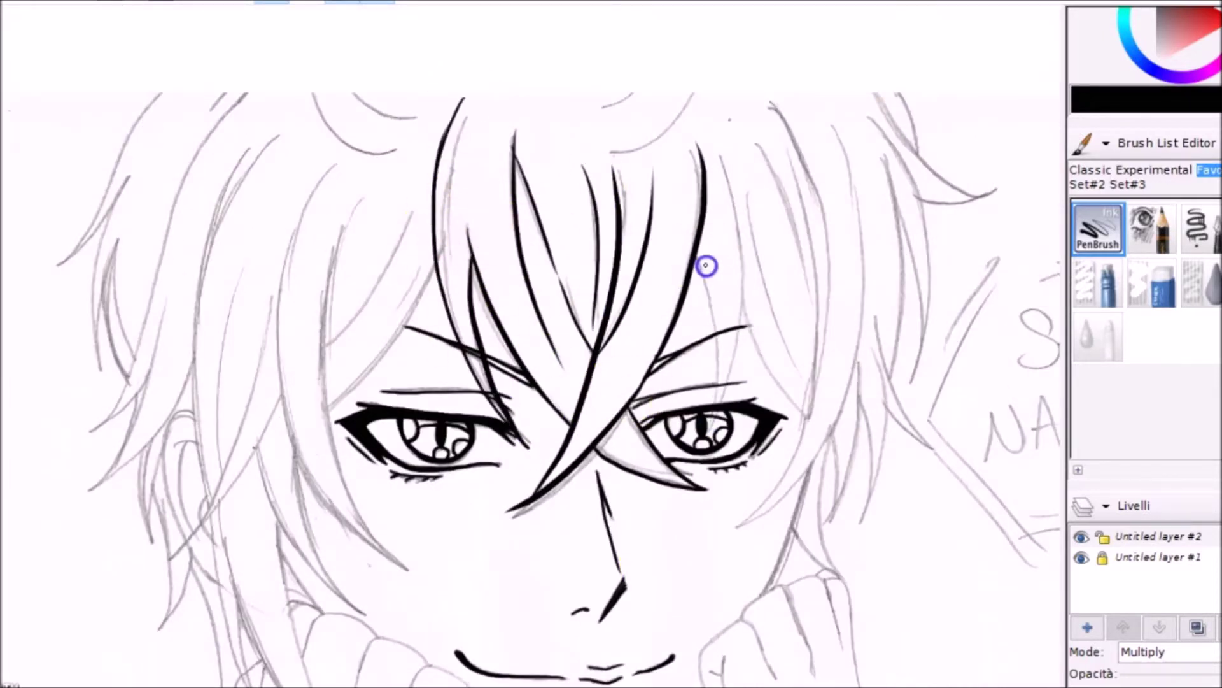
pyautogui.moveTo(726, 151); pyautogui.dragTo(738, 356)
pyautogui.hotkey('ctrl', 'z')
pyautogui.moveTo(701, 259); pyautogui.dragTo(717, 405)
pyautogui.moveTo(754, 145); pyautogui.dragTo(809, 420)
pyautogui.moveTo(793, 481)
pyautogui.mouseDown()
pyautogui.moveTo(739, 526)
pyautogui.moveTo(863, 270)
pyautogui.mouseUp()
pyautogui.moveTo(787, 151); pyautogui.dragTo(814, 366)
pyautogui.moveTo(770, 103); pyautogui.dragTo(821, 306)
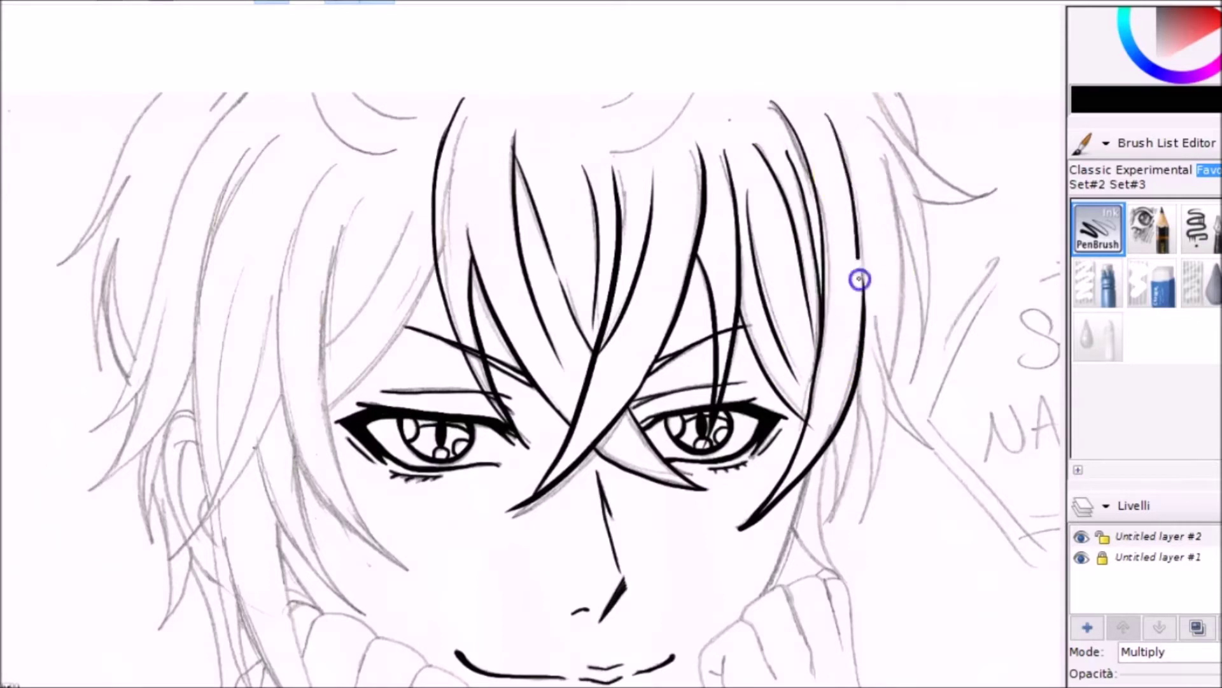
# Step: Ink the long hair strands down the left side of the face
pyautogui.moveTo(427, 214); pyautogui.dragTo(328, 411)
pyautogui.moveTo(359, 189); pyautogui.dragTo(401, 583)
pyautogui.scroll(-3, 321, 224)
pyautogui.moveTo(356, 480); pyautogui.dragTo(253, 309)
pyautogui.moveTo(331, 462); pyautogui.dragTo(255, 312)
pyautogui.moveTo(274, 159); pyautogui.dragTo(176, 403)
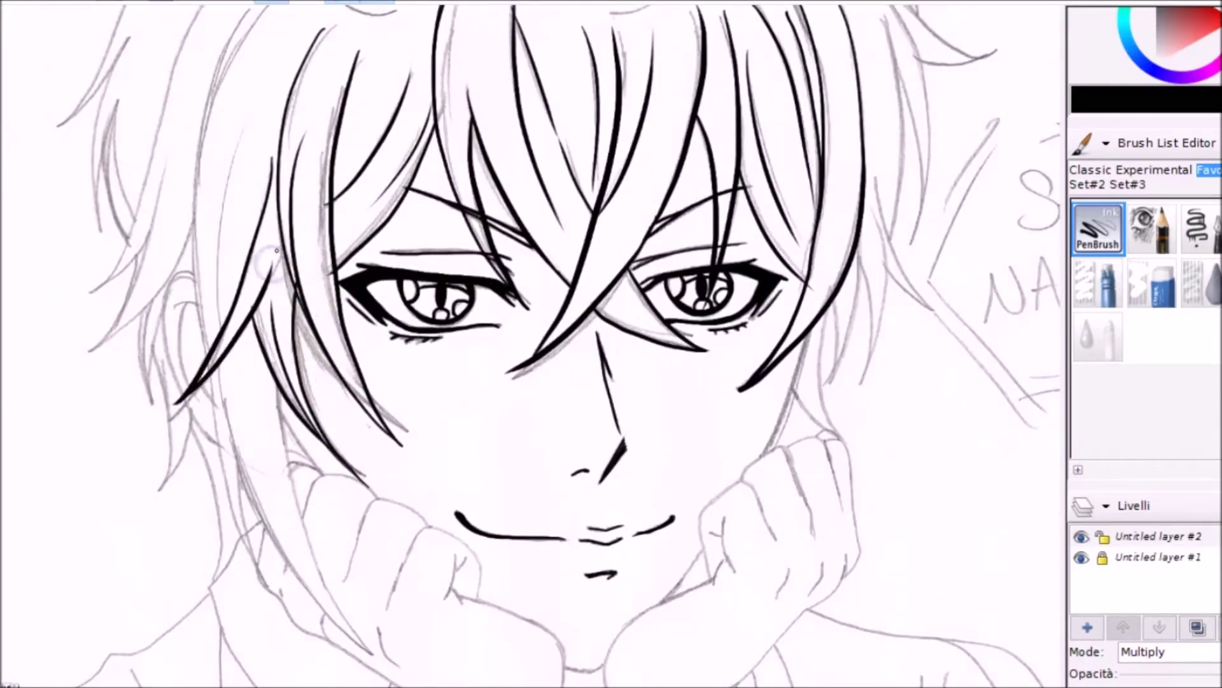
pyautogui.moveTo(262, 273)
pyautogui.mouseDown()
pyautogui.moveTo(399, 666)
pyautogui.moveTo(273, 505)
pyautogui.moveTo(244, 362)
pyautogui.moveTo(240, 527)
pyautogui.moveTo(285, 420)
pyautogui.mouseUp()
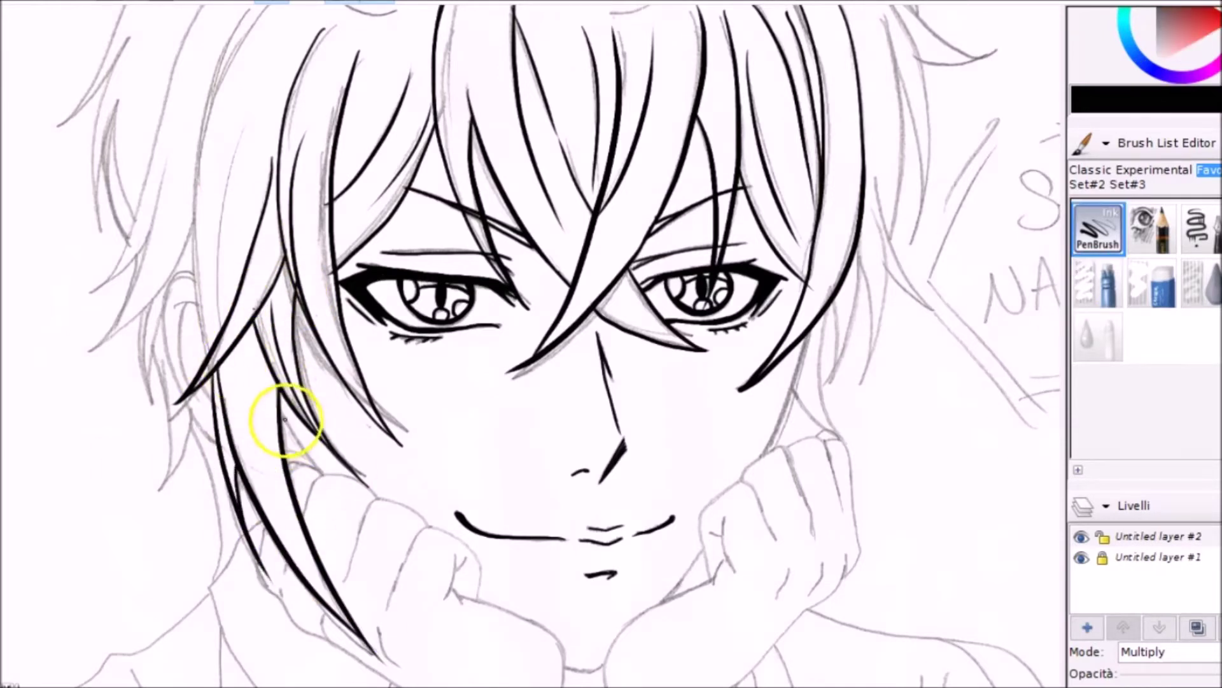
# Step: Ink the left ear outline and the hair strands around it
pyautogui.moveTo(211, 439); pyautogui.dragTo(180, 300)
pyautogui.moveTo(261, 127); pyautogui.dragTo(223, 308)
pyautogui.moveTo(274, 407); pyautogui.dragTo(180, 259)
pyautogui.moveTo(191, 216); pyautogui.dragTo(80, 357)
pyautogui.moveTo(261, 15); pyautogui.dragTo(190, 176)
pyautogui.moveTo(153, 357)
pyautogui.mouseDown()
pyautogui.moveTo(204, 458)
pyautogui.moveTo(213, 573)
pyautogui.mouseUp()
pyautogui.scroll(3, 110, 405)
# Step: Ink the hair strands along the top of the head, from upper left to top right
pyautogui.moveTo(255, 92); pyautogui.dragTo(135, 357)
pyautogui.moveTo(124, 182); pyautogui.dragTo(105, 390)
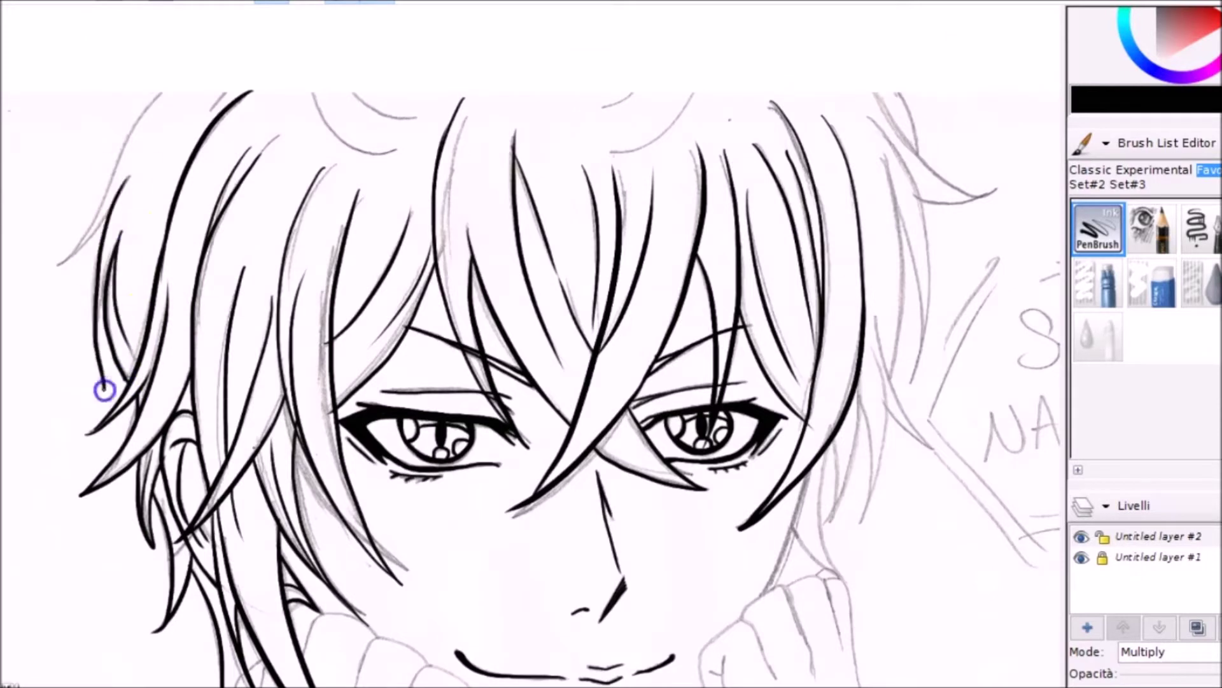
pyautogui.moveTo(160, 95); pyautogui.dragTo(42, 273)
pyautogui.moveTo(234, 87); pyautogui.dragTo(188, 132)
pyautogui.moveTo(310, 87); pyautogui.dragTo(376, 156)
pyautogui.moveTo(349, 83); pyautogui.dragTo(417, 118)
pyautogui.moveTo(690, 82); pyautogui.dragTo(608, 151)
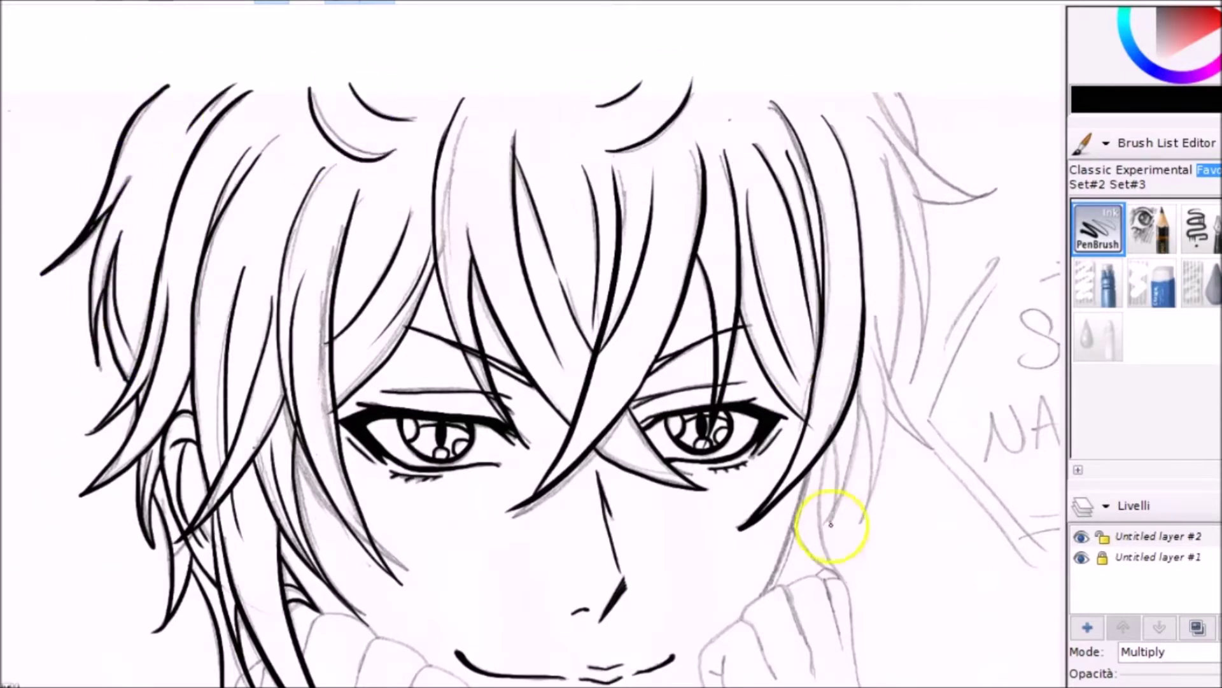
# Step: Ink the hair strands on the right side of the face down toward the collar
pyautogui.moveTo(821, 433); pyautogui.dragTo(761, 602)
pyautogui.moveTo(866, 414)
pyautogui.mouseDown()
pyautogui.moveTo(802, 478)
pyautogui.moveTo(796, 576)
pyautogui.mouseUp()
pyautogui.moveTo(847, 344); pyautogui.dragTo(895, 538)
pyautogui.moveTo(879, 312); pyautogui.dragTo(929, 440)
pyautogui.moveTo(889, 159); pyautogui.dragTo(902, 294)
pyautogui.moveTo(892, 121)
pyautogui.mouseDown()
pyautogui.moveTo(943, 203)
pyautogui.moveTo(917, 363)
pyautogui.mouseUp()
pyautogui.moveTo(856, 96); pyautogui.dragTo(936, 212)
# Step: Ink the right hand's outline, knuckles, wrist and fingers, then brush pale skin tone over the forehead
pyautogui.scroll(-5, 628, 278)
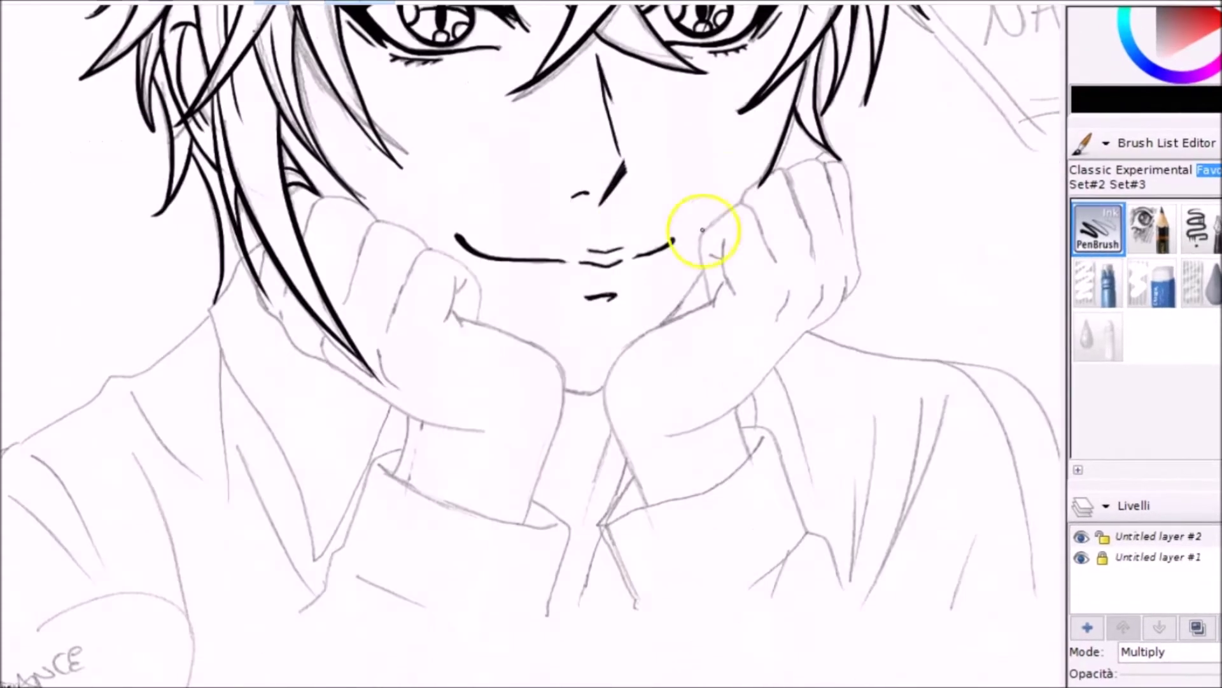
pyautogui.moveTo(707, 303)
pyautogui.mouseDown()
pyautogui.moveTo(782, 169)
pyautogui.moveTo(851, 273)
pyautogui.moveTo(800, 341)
pyautogui.moveTo(669, 433)
pyautogui.mouseUp()
pyautogui.moveTo(707, 306)
pyautogui.mouseDown()
pyautogui.moveTo(621, 459)
pyautogui.moveTo(643, 510)
pyautogui.mouseUp()
pyautogui.moveTo(718, 239); pyautogui.dragTo(731, 280)
pyautogui.moveTo(771, 178); pyautogui.dragTo(787, 267)
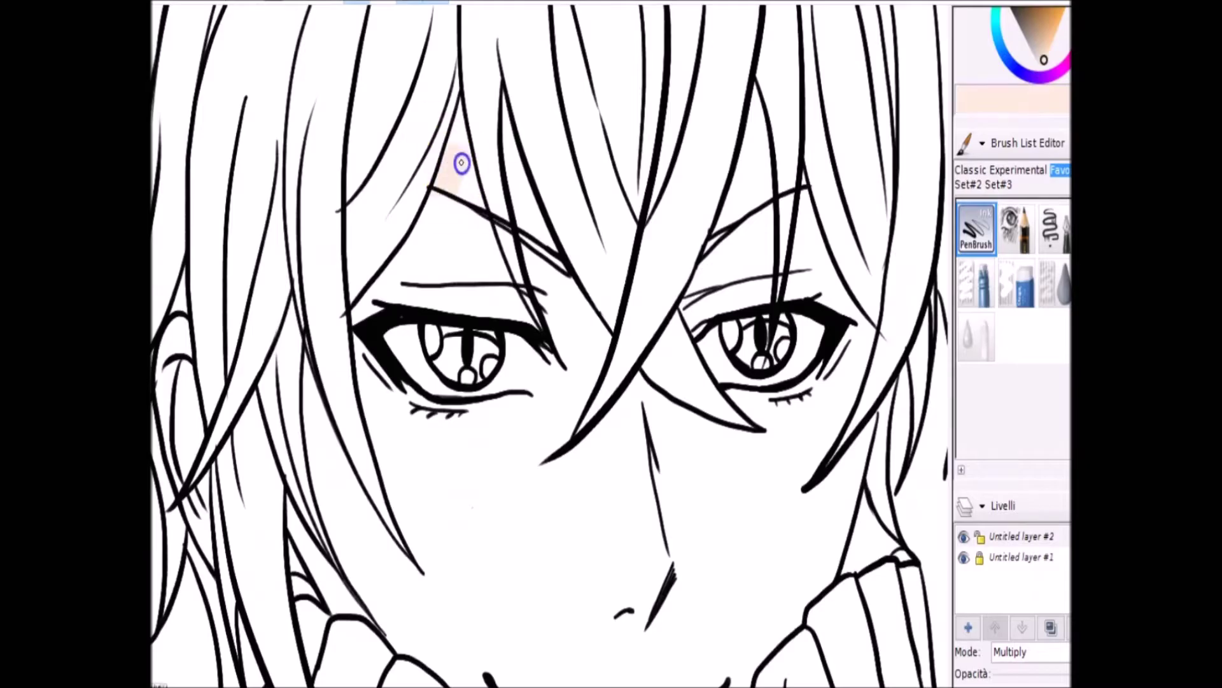
pyautogui.moveTo(461, 162)
pyautogui.mouseDown()
pyautogui.moveTo(412, 267)
pyautogui.moveTo(478, 205)
pyautogui.moveTo(538, 273)
pyautogui.moveTo(547, 373)
pyautogui.moveTo(418, 404)
pyautogui.moveTo(325, 589)
pyautogui.moveTo(663, 503)
pyautogui.moveTo(766, 445)
pyautogui.mouseUp()
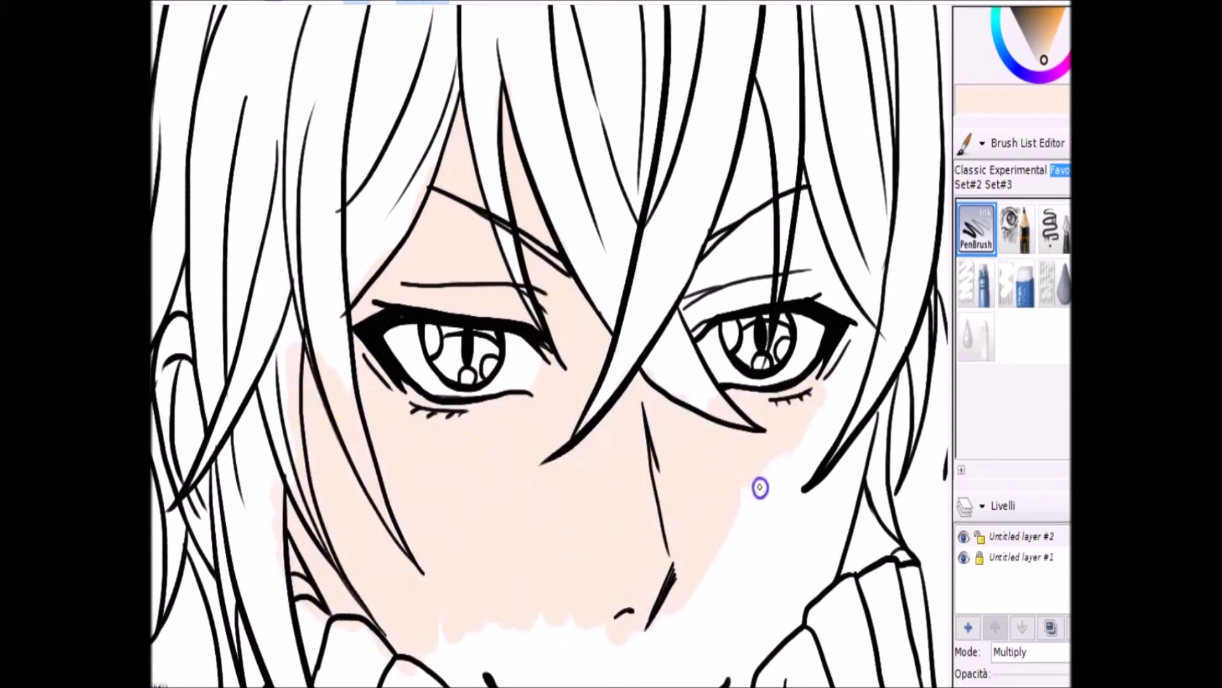
pyautogui.scroll(-2, 731, 246)
# Step: Paint pale skin tone over the hands, chin, mouth, wrists and neck
pyautogui.scroll(-5, 731, 246)
pyautogui.moveTo(516, 347)
pyautogui.mouseDown()
pyautogui.moveTo(680, 384)
pyautogui.moveTo(849, 204)
pyautogui.moveTo(898, 280)
pyautogui.moveTo(900, 389)
pyautogui.mouseUp()
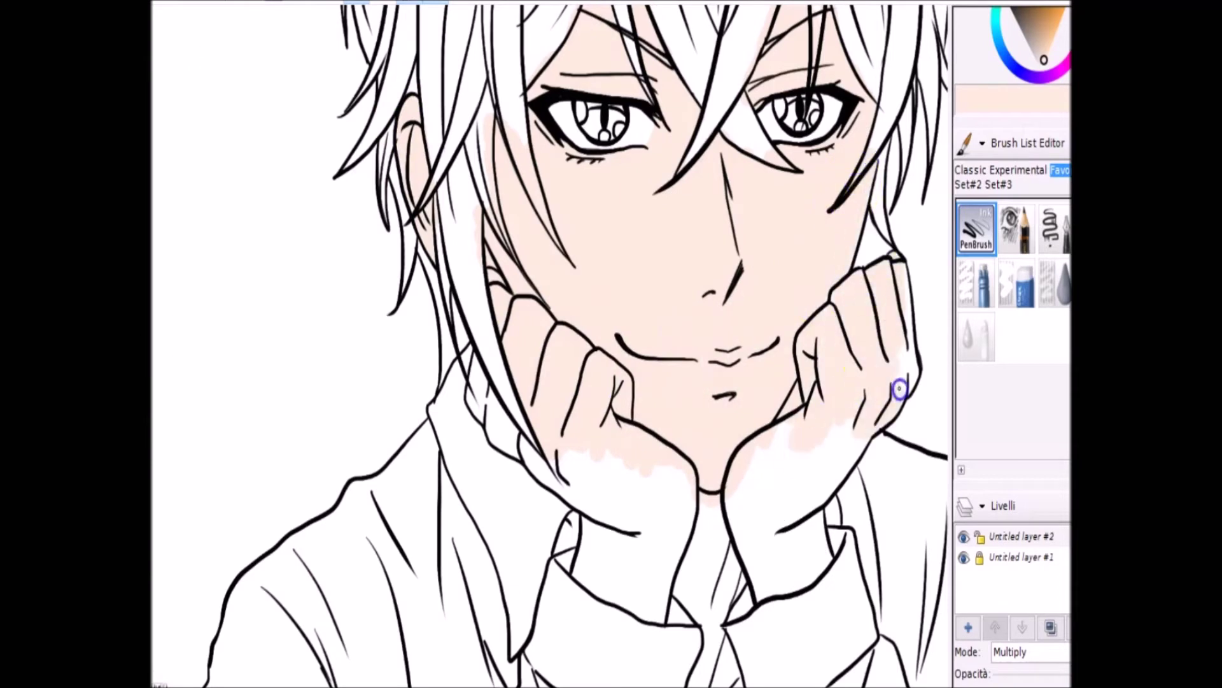
pyautogui.moveTo(901, 270); pyautogui.dragTo(810, 551)
pyautogui.scroll(-3, 816, 202)
pyautogui.moveTo(510, 303)
pyautogui.mouseDown()
pyautogui.moveTo(637, 391)
pyautogui.moveTo(709, 567)
pyautogui.mouseUp()
# Step: Change brush, pick orange and paint the left iris
pyautogui.click(969, 305)
pyautogui.press('x')
pyautogui.moveTo(446, 210); pyautogui.dragTo(537, 148)
# Step: Paint both irises orange on the lower layer, around the right pupil and out to the left iris edge
pyautogui.hscroll(5, 537, 149)
pyautogui.moveTo(720, 146); pyautogui.dragTo(778, 169)
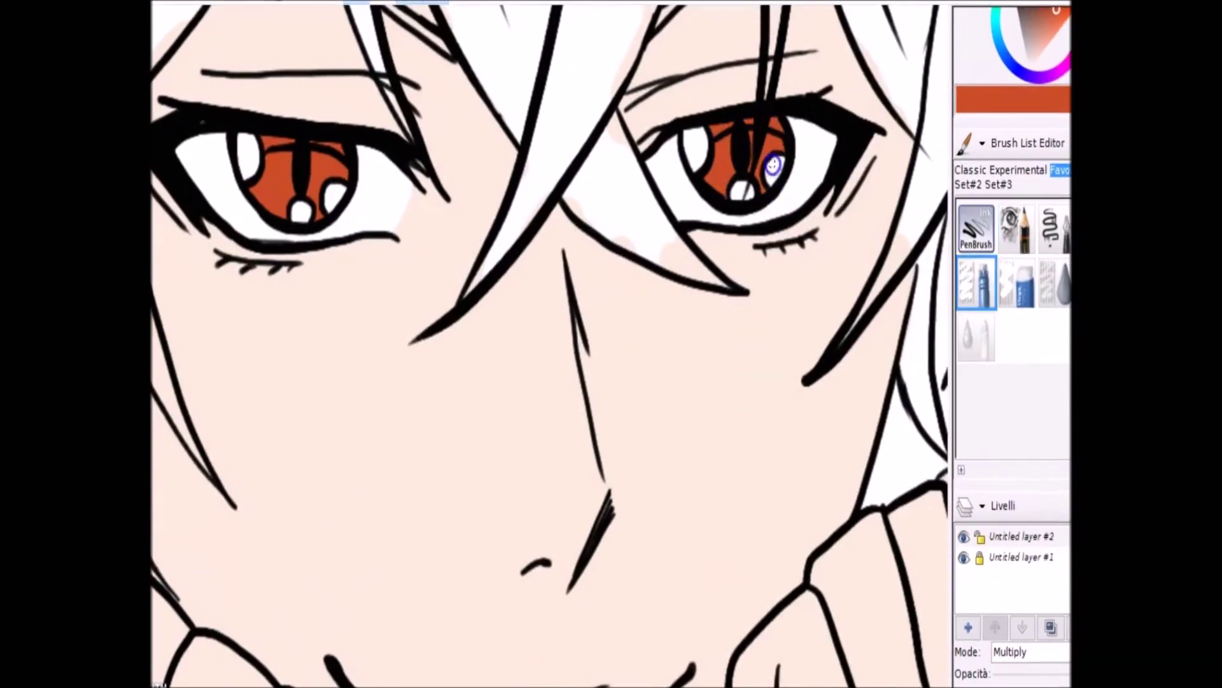
pyautogui.press('pagedown')
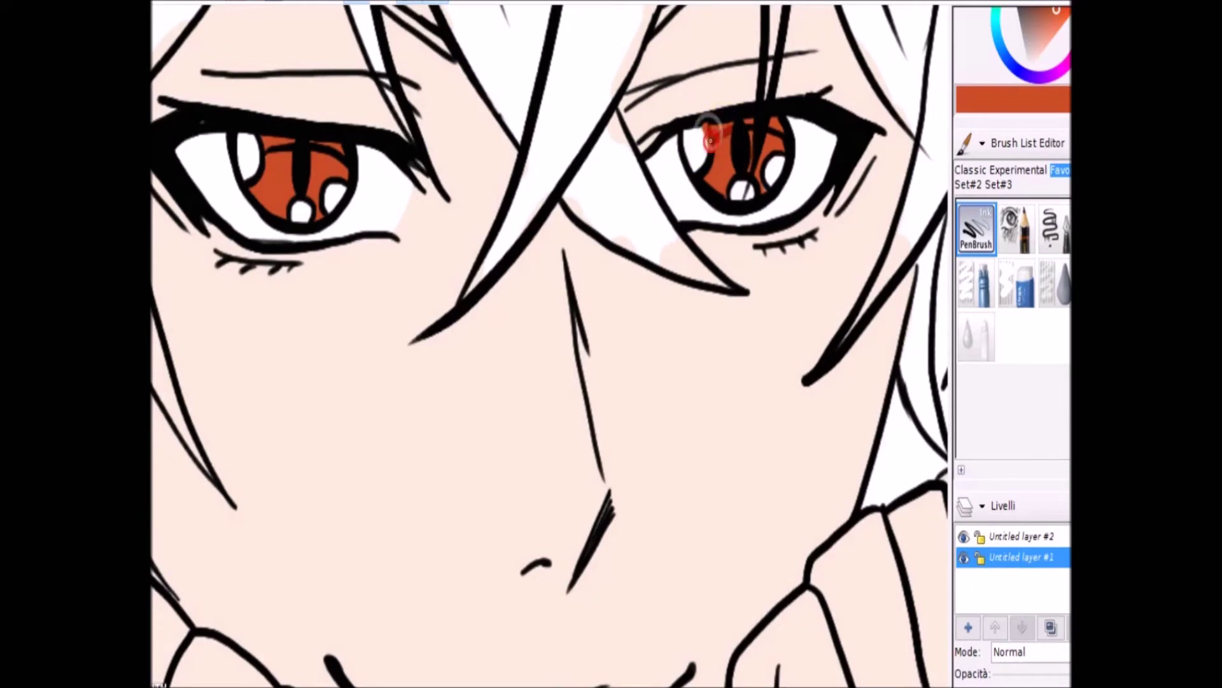
pyautogui.moveTo(726, 191); pyautogui.dragTo(755, 159)
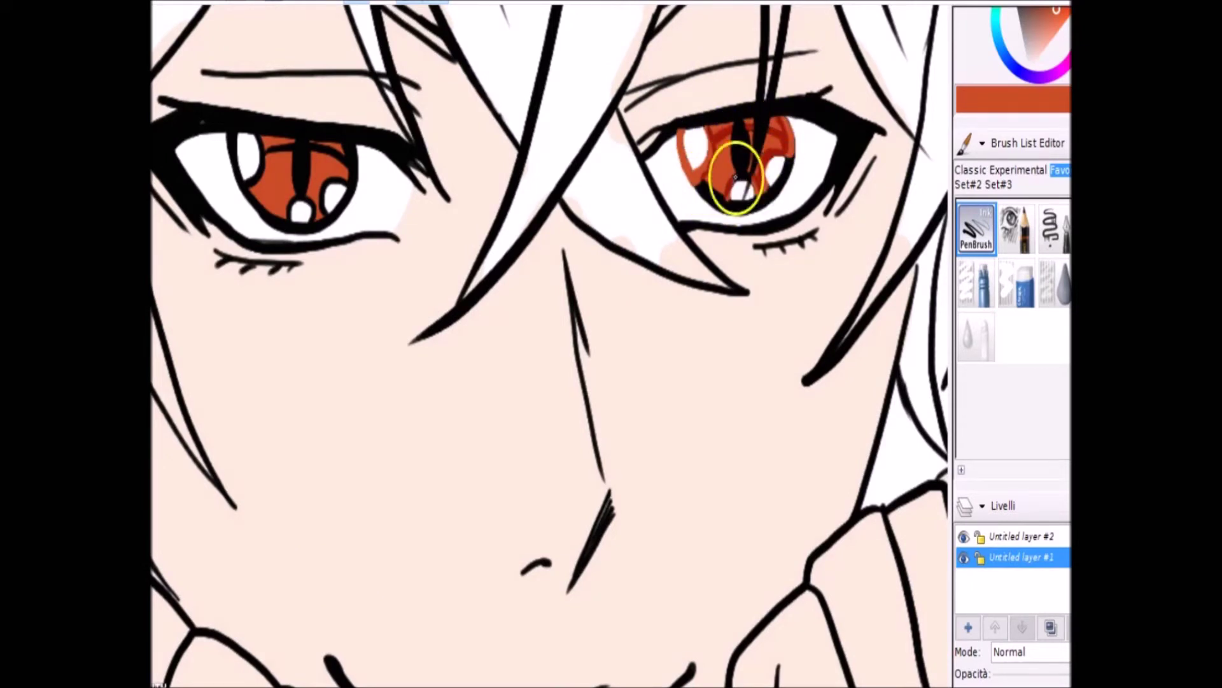
pyautogui.moveTo(697, 179); pyautogui.dragTo(737, 214)
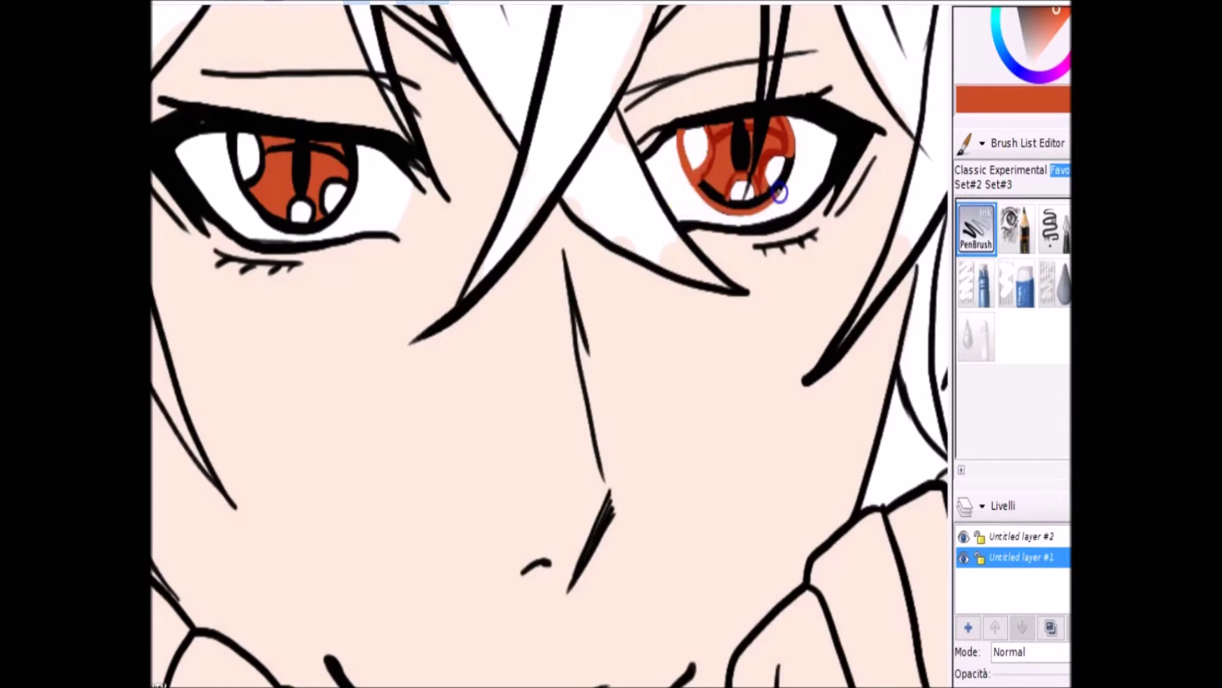
pyautogui.moveTo(227, 135)
pyautogui.mouseDown()
pyautogui.moveTo(347, 199)
pyautogui.moveTo(249, 204)
pyautogui.mouseUp()
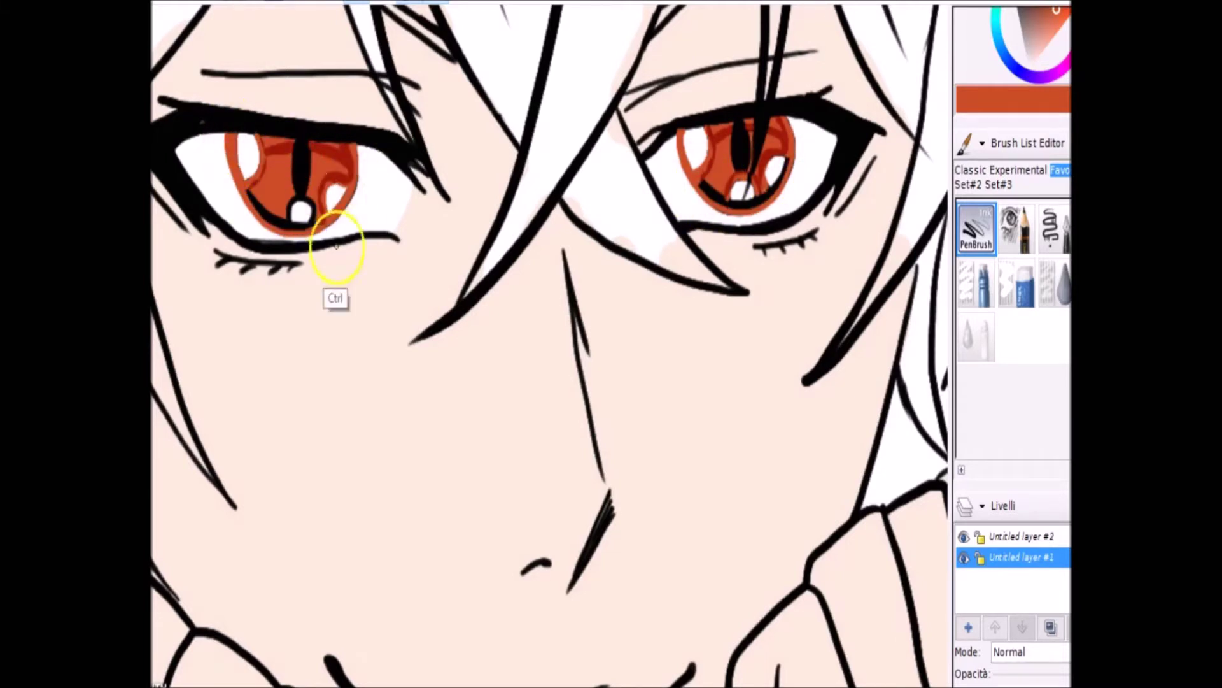
# Step: Add red shading strokes beside the left iris highlight and along the right iris edge
pyautogui.keyDown('alt'); pyautogui.click(299, 227); pyautogui.keyUp('alt')
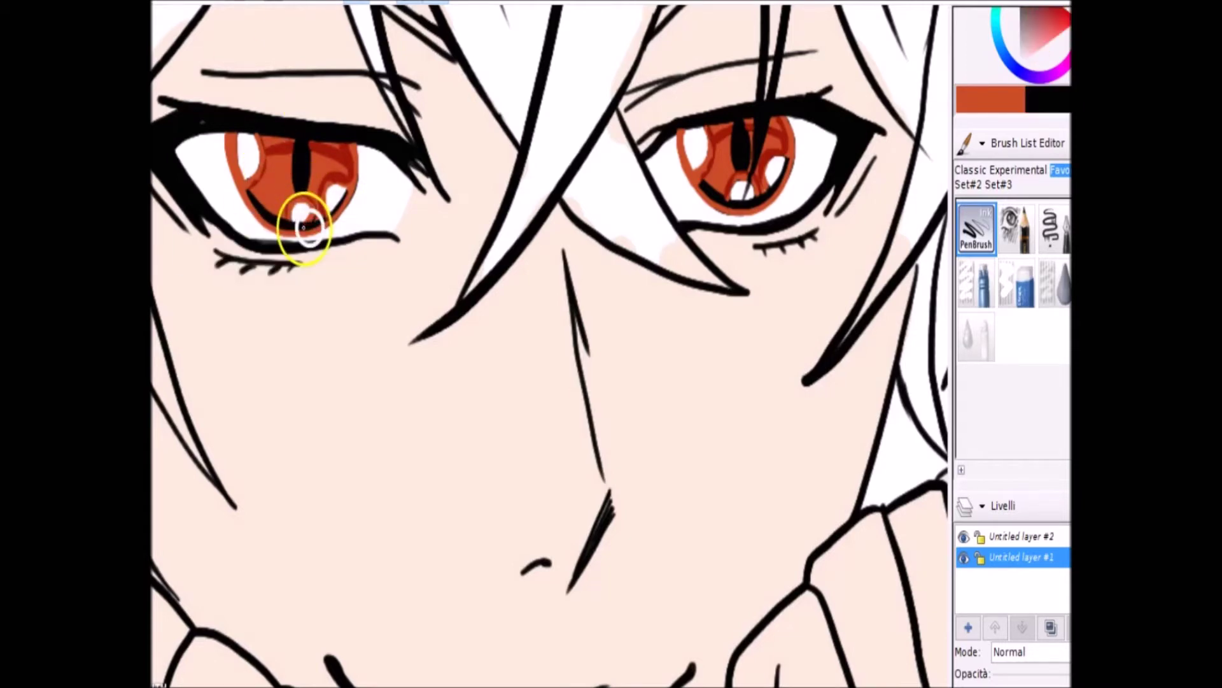
pyautogui.keyDown('ctrl'); pyautogui.click(701, 191); pyautogui.keyUp('ctrl')
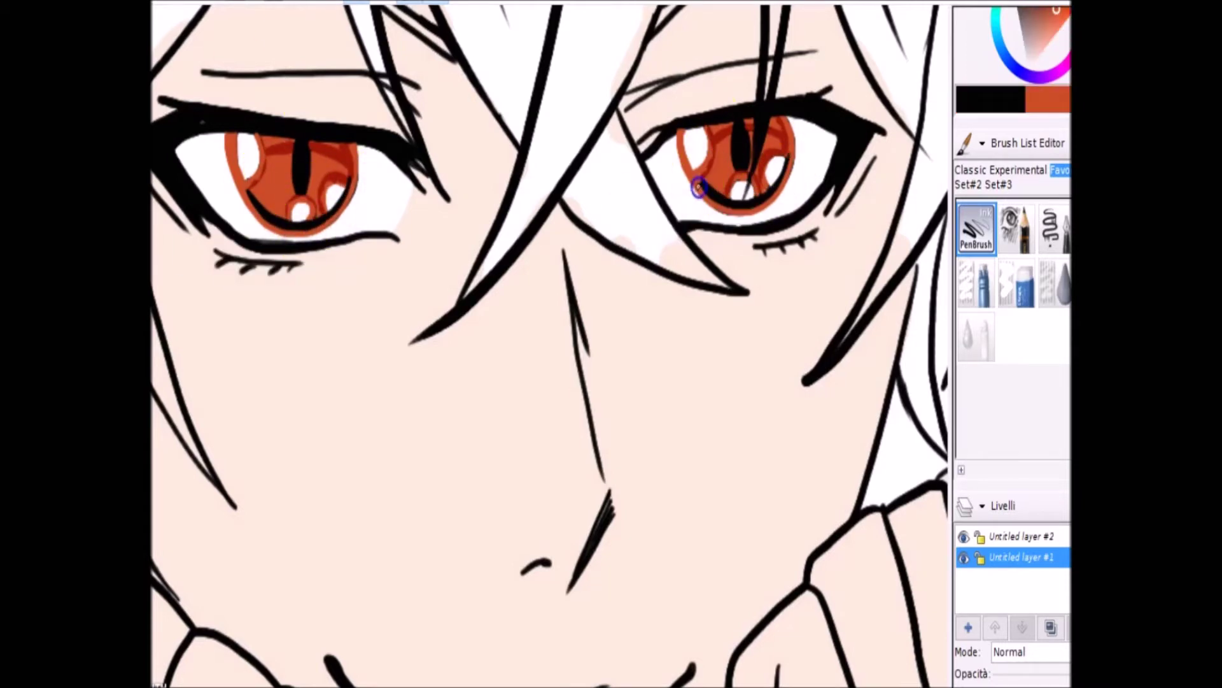
pyautogui.moveTo(237, 136); pyautogui.dragTo(257, 175)
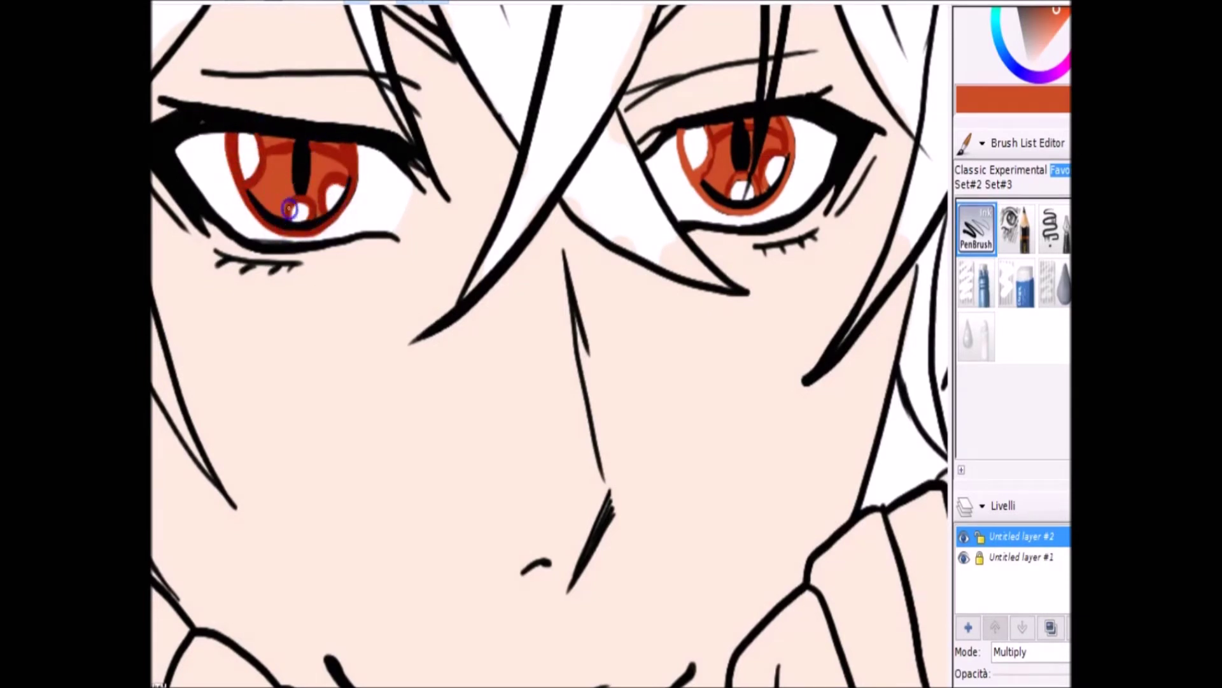
pyautogui.moveTo(680, 134); pyautogui.dragTo(695, 184)
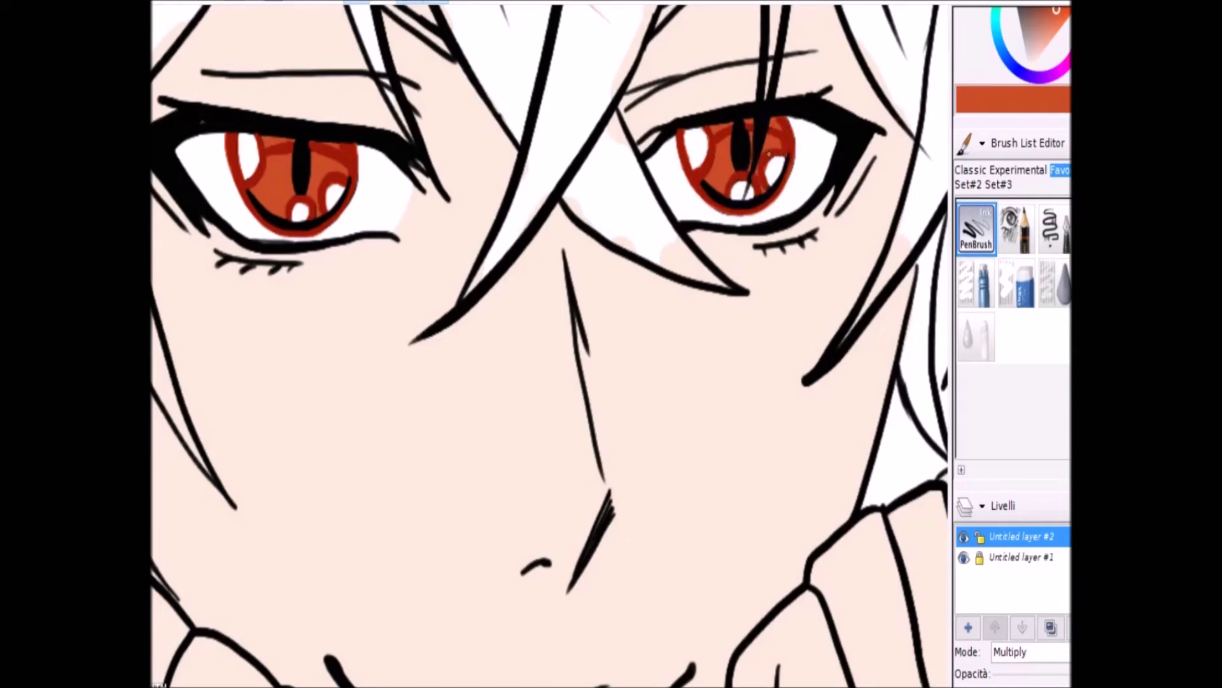
pyautogui.click(712, 134)
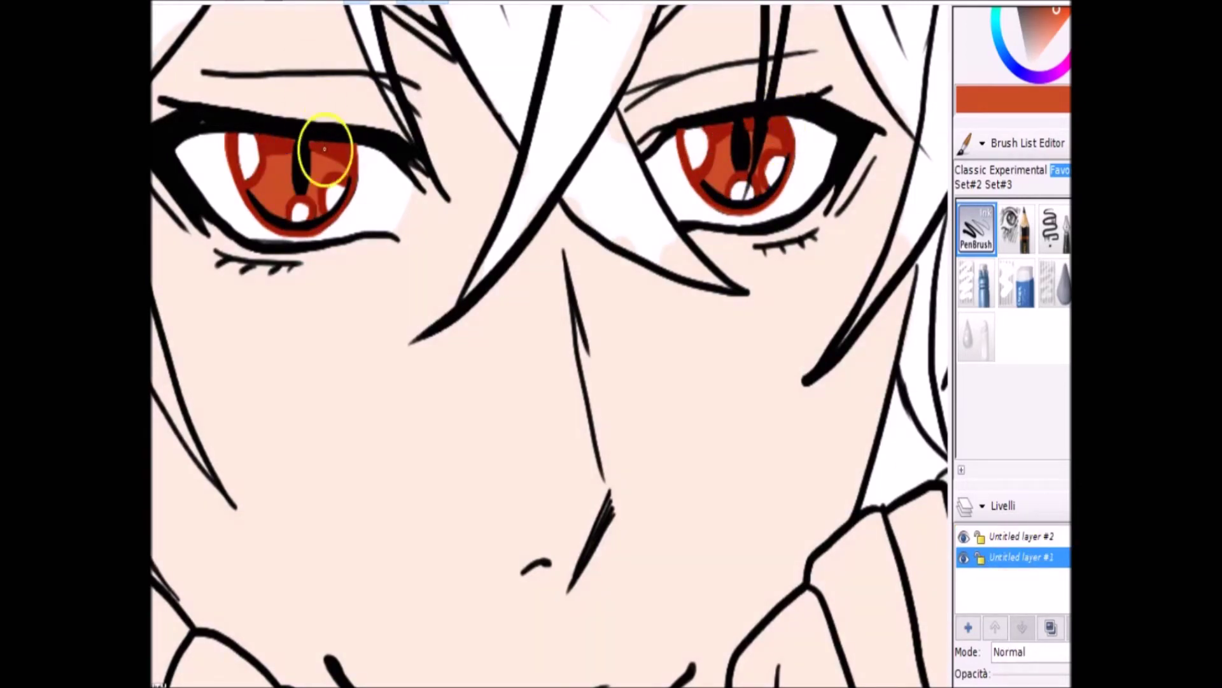
pyautogui.keyDown('alt'); pyautogui.click(750, 121); pyautogui.keyUp('alt')
pyautogui.scroll(-5, 841, 265)
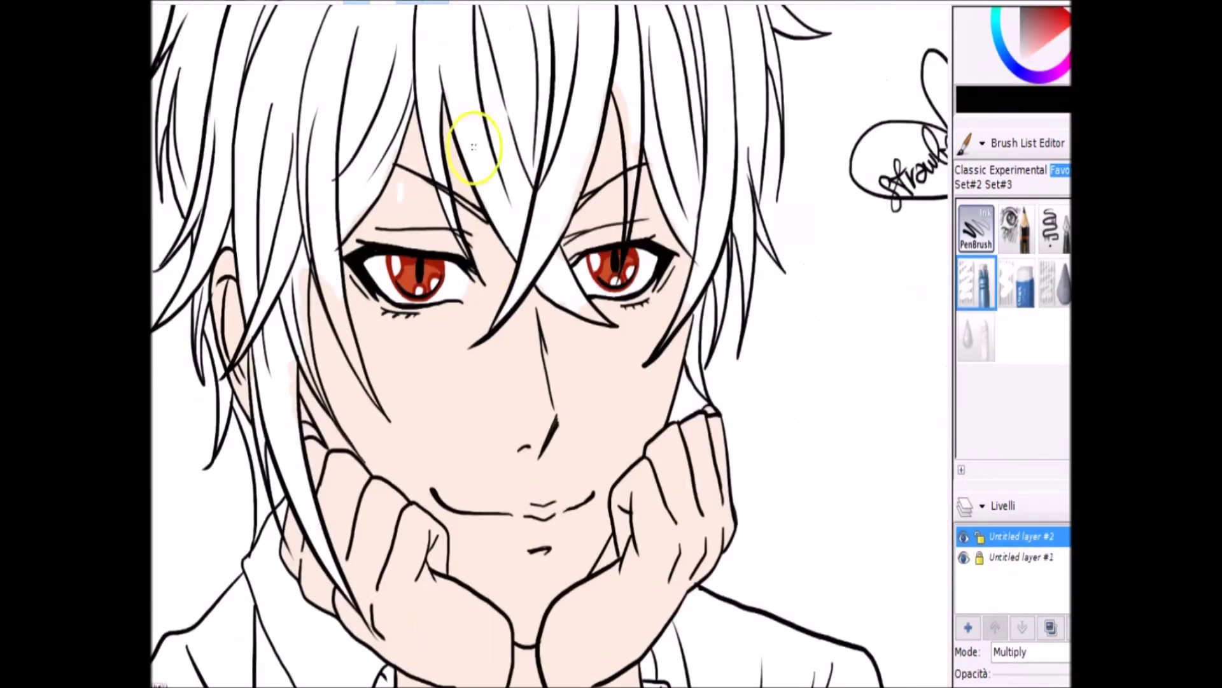
# Step: On the Multiply colouring layer, paint the bangs and the strand between the eyes dark purple
pyautogui.keyDown('alt'); pyautogui.click(486, 260); pyautogui.keyUp('alt')
pyautogui.scroll(5, 575, 343)
pyautogui.moveTo(408, 38); pyautogui.dragTo(522, 354)
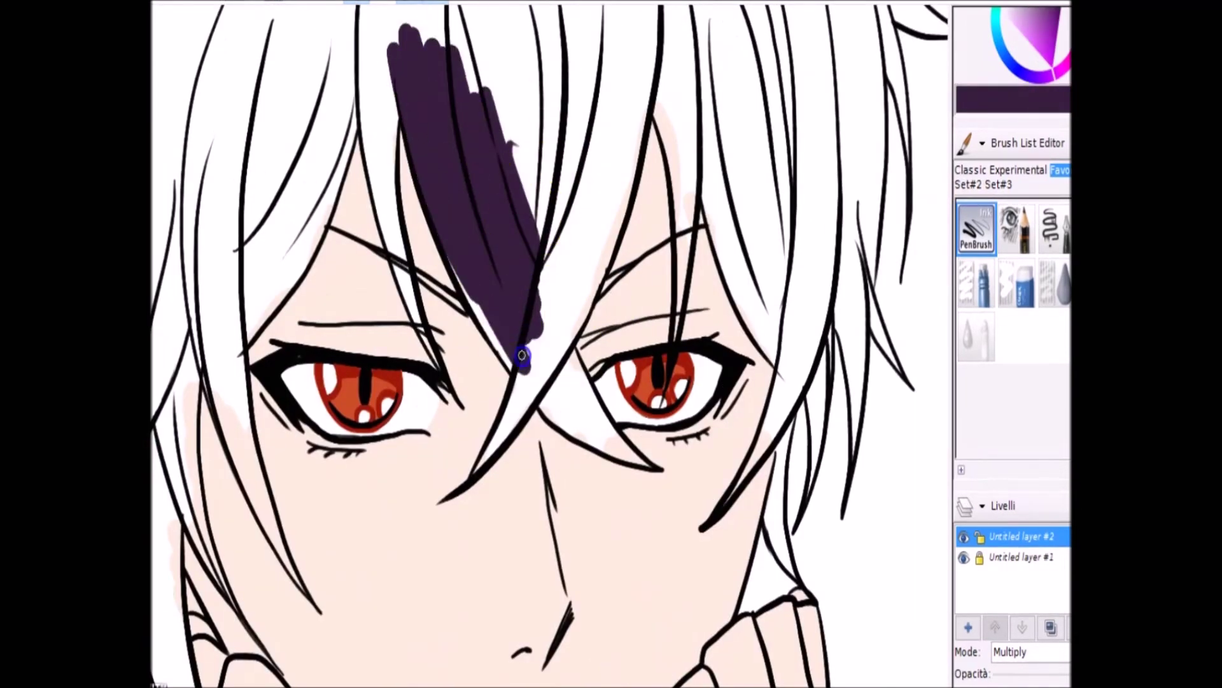
pyautogui.moveTo(430, 258); pyautogui.dragTo(376, 96)
pyautogui.moveTo(235, 347)
pyautogui.mouseDown()
pyautogui.moveTo(310, 238)
pyautogui.moveTo(286, 115)
pyautogui.moveTo(581, 273)
pyautogui.moveTo(674, 240)
pyautogui.moveTo(657, 100)
pyautogui.moveTo(687, 213)
pyautogui.moveTo(637, 468)
pyautogui.mouseUp()
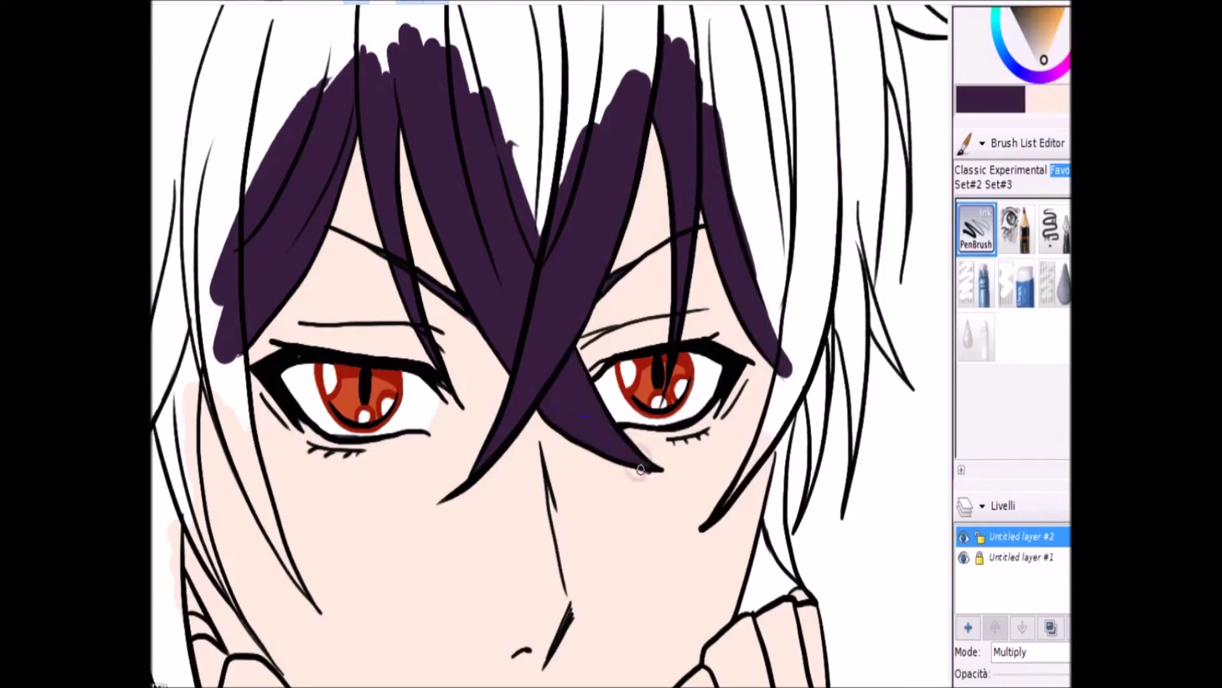
# Step: Fill the left and far-left hair strands dark purple and patch the right strand
pyautogui.click(976, 282)
pyautogui.click(1019, 557)
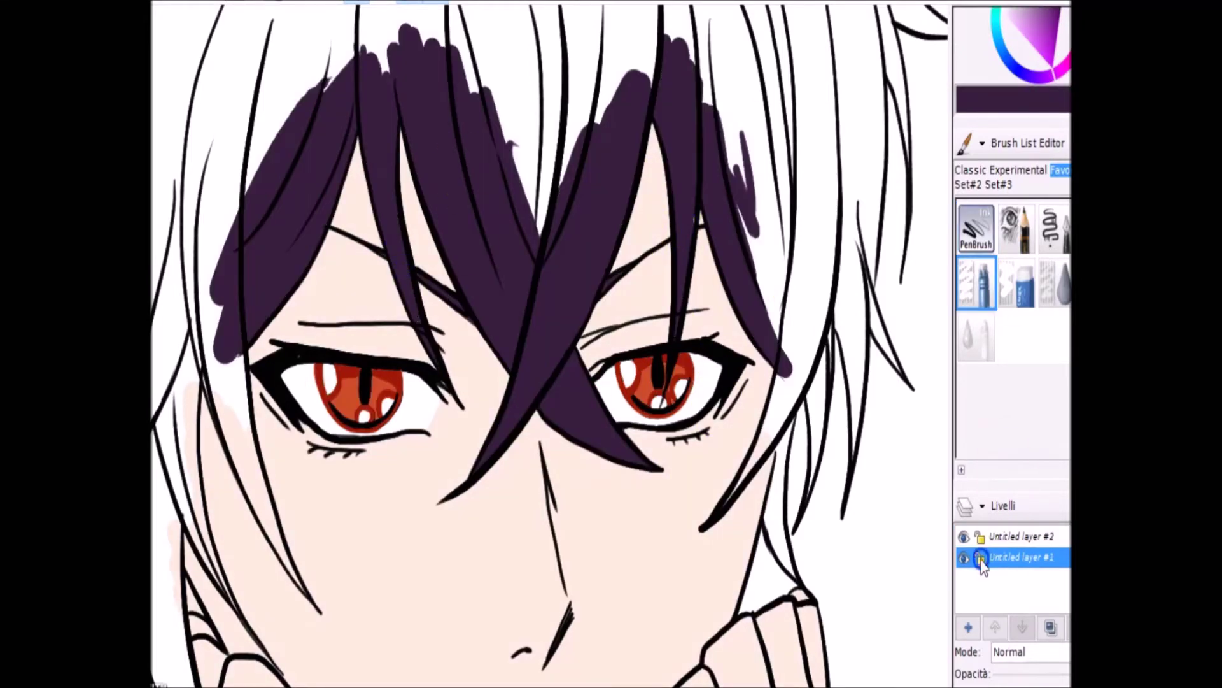
pyautogui.click(1018, 536)
pyautogui.scroll(-3, 287, 340)
pyautogui.moveTo(188, 105)
pyautogui.mouseDown()
pyautogui.moveTo(204, 273)
pyautogui.moveTo(313, 467)
pyautogui.mouseUp()
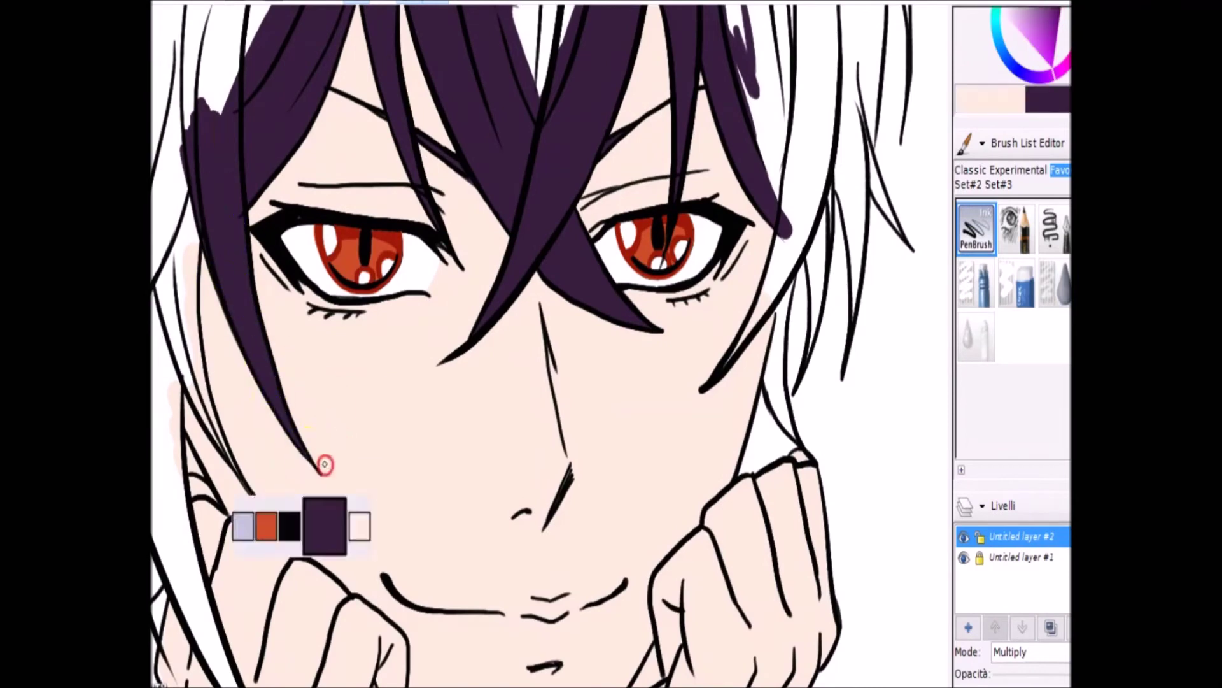
pyautogui.moveTo(191, 178); pyautogui.dragTo(165, 407)
pyautogui.moveTo(164, 337); pyautogui.dragTo(167, 440)
pyautogui.moveTo(165, 299); pyautogui.dragTo(175, 574)
pyautogui.moveTo(789, 214)
pyautogui.mouseDown()
pyautogui.moveTo(778, 280)
pyautogui.moveTo(758, 104)
pyautogui.mouseUp()
# Step: Fill the upper far-left strand, the strand beside the ear and hair by the right ear purple
pyautogui.scroll(-1, 196, 199)
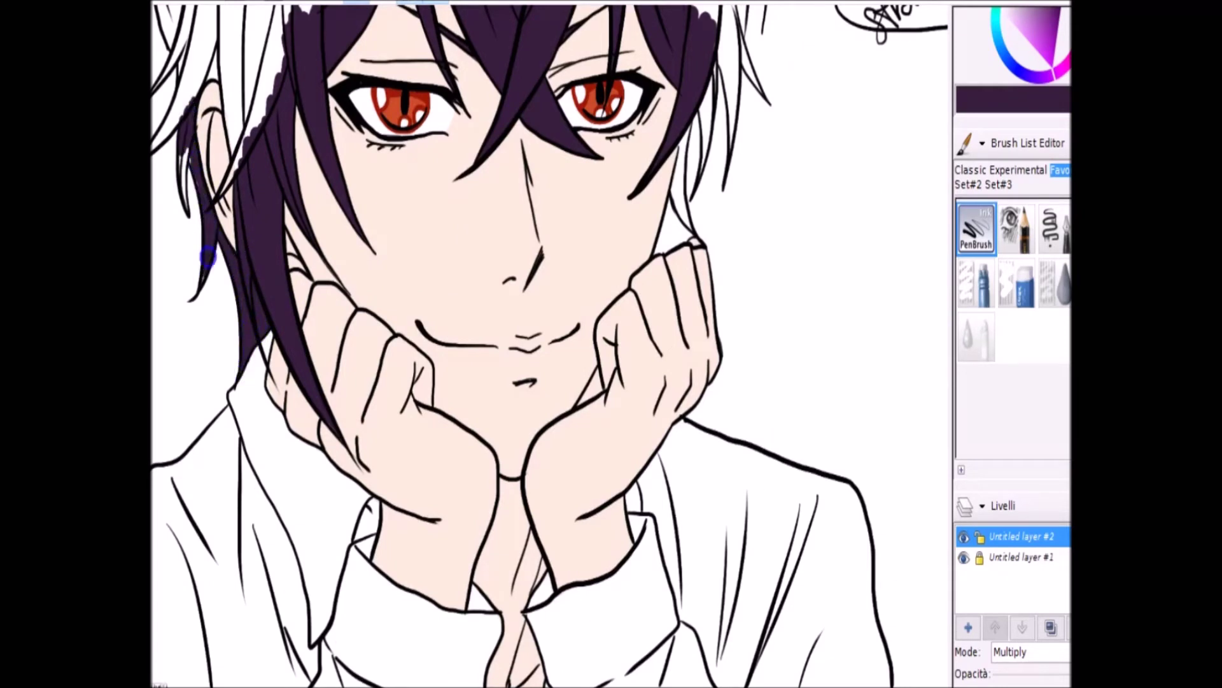
pyautogui.moveTo(165, 140); pyautogui.dragTo(185, 70)
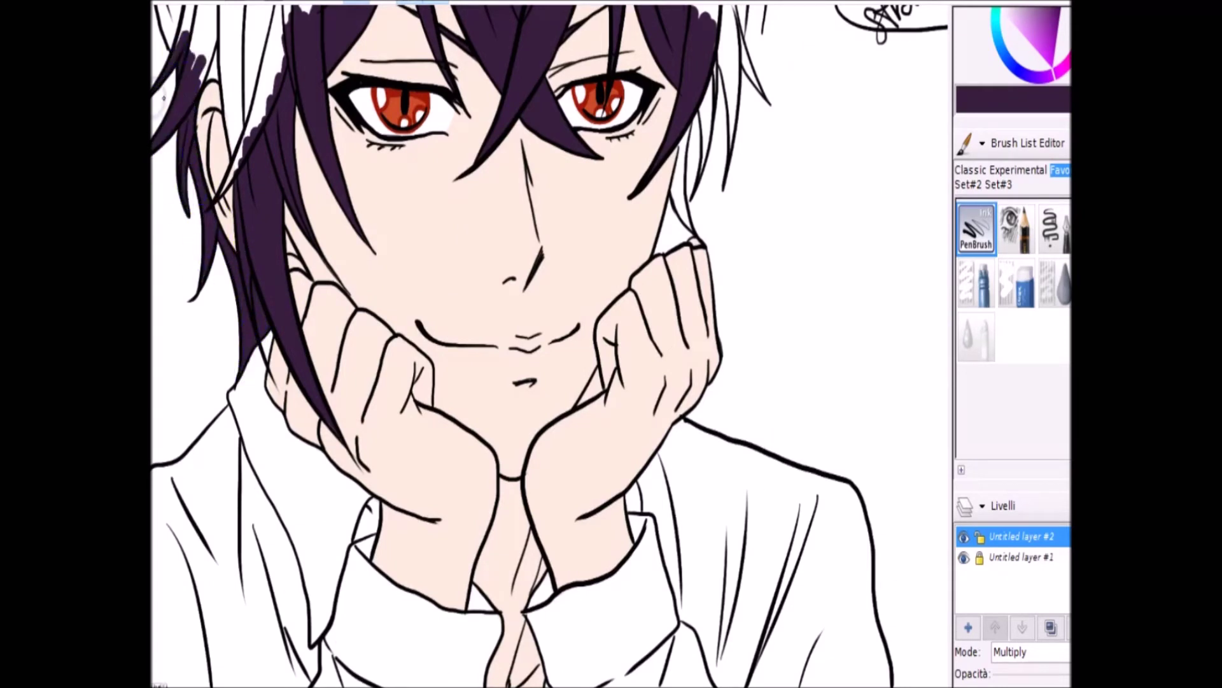
pyautogui.moveTo(213, 159)
pyautogui.mouseDown()
pyautogui.moveTo(217, 51)
pyautogui.moveTo(264, 60)
pyautogui.mouseUp()
pyautogui.moveTo(687, 149); pyautogui.dragTo(585, 290)
pyautogui.moveTo(576, 309); pyautogui.dragTo(584, 290)
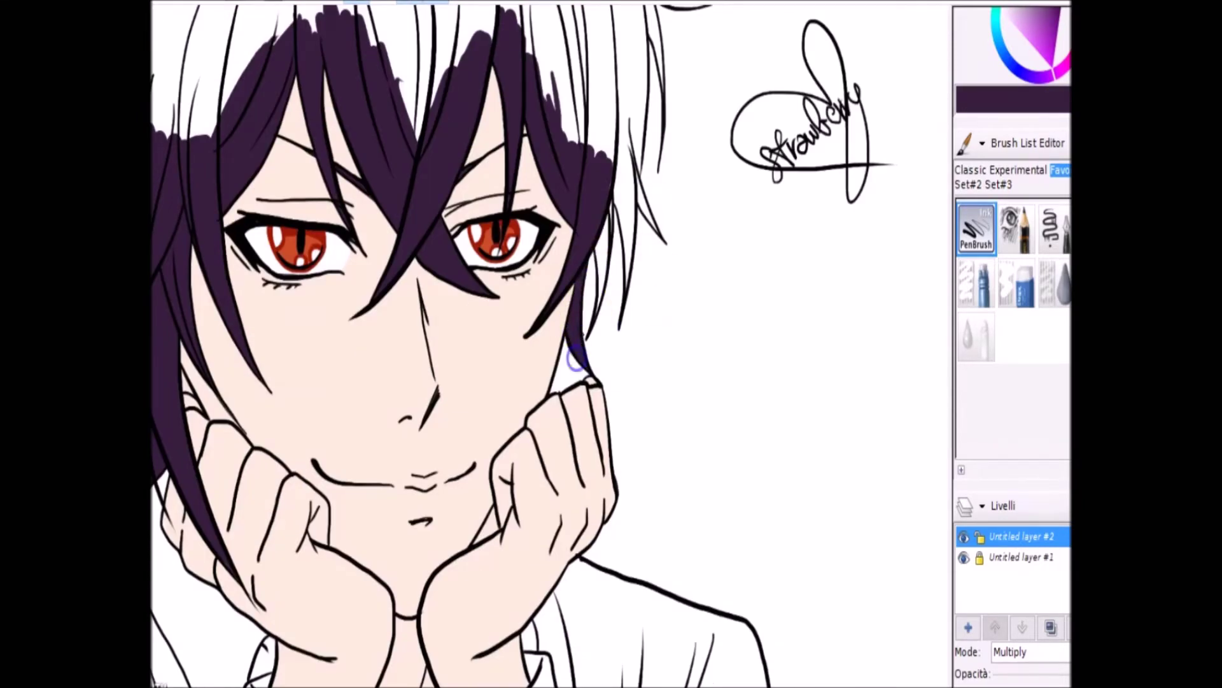
# Step: Fill the upper-right strand, the white top of the hair and left-strand gaps dark purple
pyautogui.moveTo(652, 207); pyautogui.dragTo(630, 70)
pyautogui.moveTo(640, 147)
pyautogui.mouseDown()
pyautogui.moveTo(633, 19)
pyautogui.moveTo(633, 162)
pyautogui.mouseUp()
pyautogui.moveTo(643, 178); pyautogui.dragTo(633, 50)
pyautogui.moveTo(684, 140)
pyautogui.mouseDown()
pyautogui.moveTo(593, 95)
pyautogui.moveTo(484, 128)
pyautogui.moveTo(191, 159)
pyautogui.moveTo(165, 191)
pyautogui.mouseUp()
pyautogui.moveTo(156, 223); pyautogui.dragTo(468, 223)
pyautogui.moveTo(384, 223)
pyautogui.mouseDown()
pyautogui.moveTo(376, 140)
pyautogui.moveTo(408, 38)
pyautogui.mouseUp()
pyautogui.moveTo(395, 267); pyautogui.dragTo(509, 19)
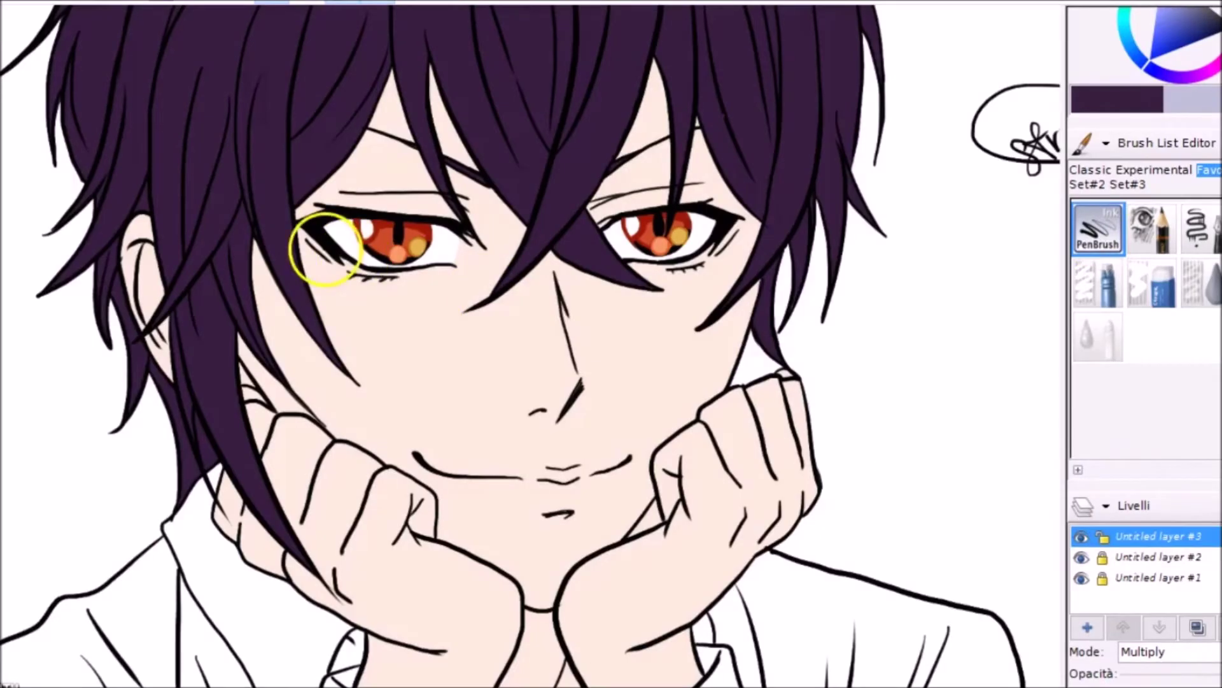
# Step: Shade the face grey under the hair, over the left eyelid and down to the left cheek
pyautogui.moveTo(395, 70)
pyautogui.mouseDown()
pyautogui.moveTo(491, 260)
pyautogui.moveTo(433, 198)
pyautogui.mouseUp()
pyautogui.moveTo(321, 201)
pyautogui.mouseDown()
pyautogui.moveTo(439, 191)
pyautogui.moveTo(445, 204)
pyautogui.mouseUp()
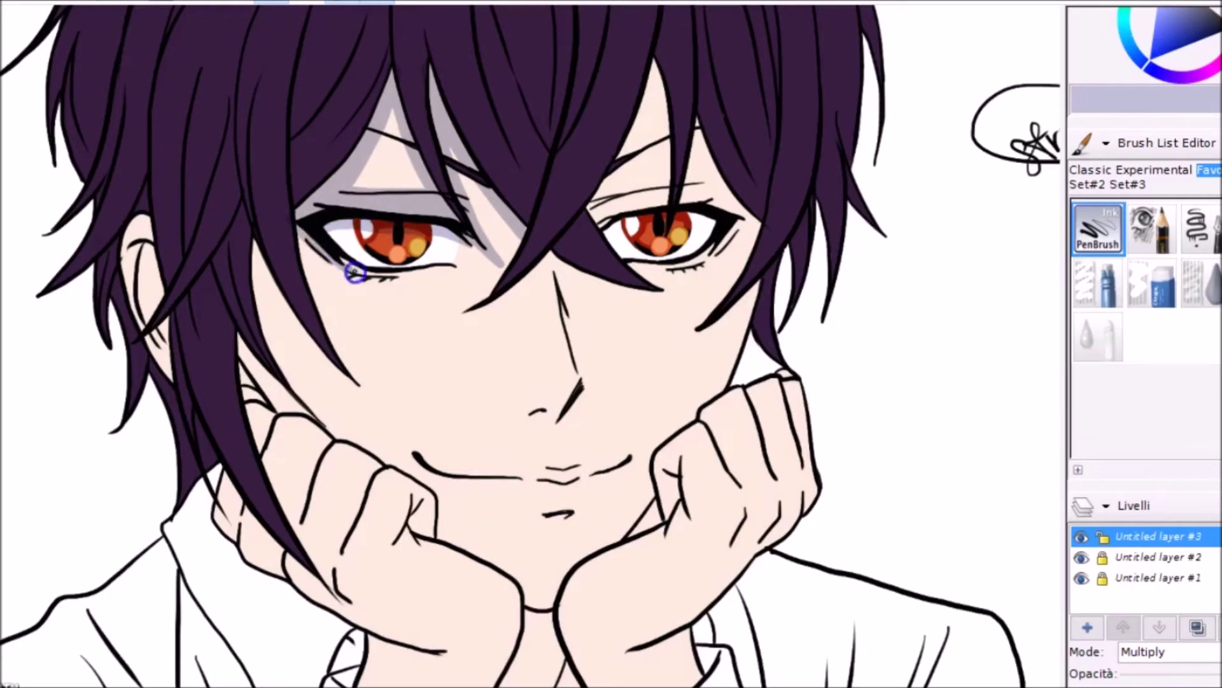
pyautogui.moveTo(300, 213); pyautogui.dragTo(382, 404)
pyautogui.moveTo(305, 240); pyautogui.dragTo(382, 407)
pyautogui.moveTo(314, 265); pyautogui.dragTo(344, 344)
pyautogui.moveTo(274, 268)
pyautogui.mouseDown()
pyautogui.moveTo(245, 394)
pyautogui.moveTo(322, 423)
pyautogui.moveTo(440, 526)
pyautogui.mouseUp()
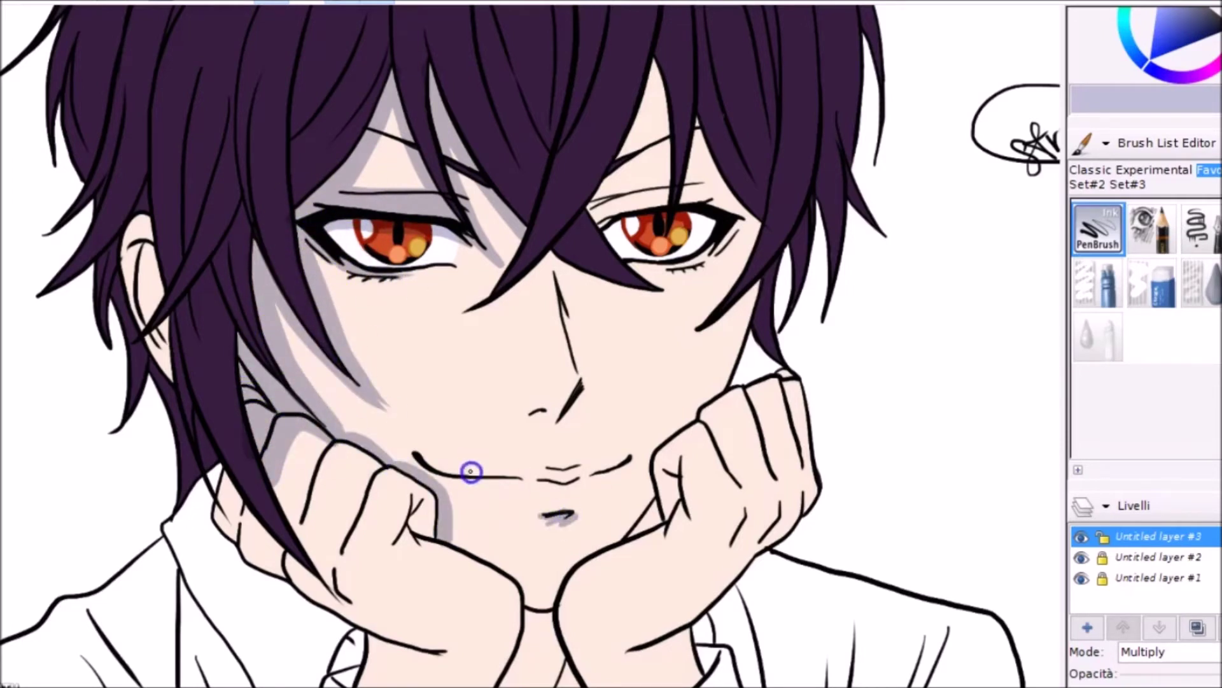
# Step: Shade grey beside the nose, around the right eye and cheek, and along the jawline to the chin
pyautogui.moveTo(557, 277); pyautogui.dragTo(592, 408)
pyautogui.moveTo(552, 255); pyautogui.dragTo(577, 379)
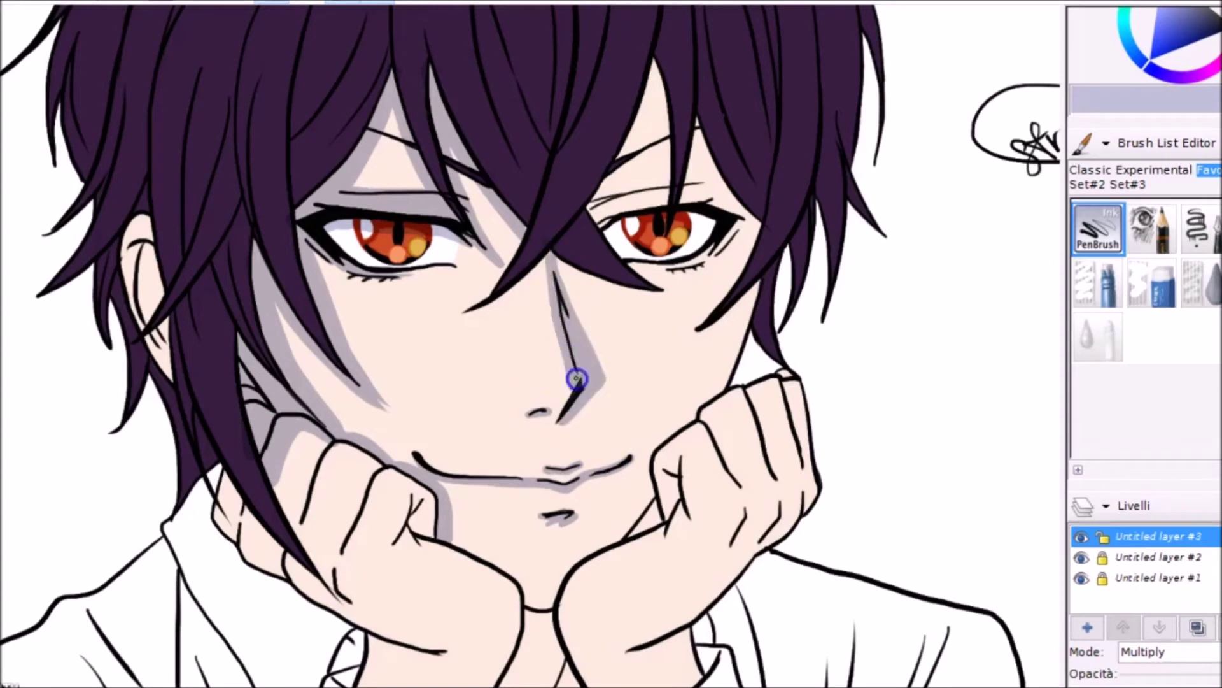
pyautogui.moveTo(506, 233)
pyautogui.mouseDown()
pyautogui.moveTo(480, 319)
pyautogui.moveTo(439, 315)
pyautogui.mouseUp()
pyautogui.moveTo(499, 210); pyautogui.dragTo(664, 288)
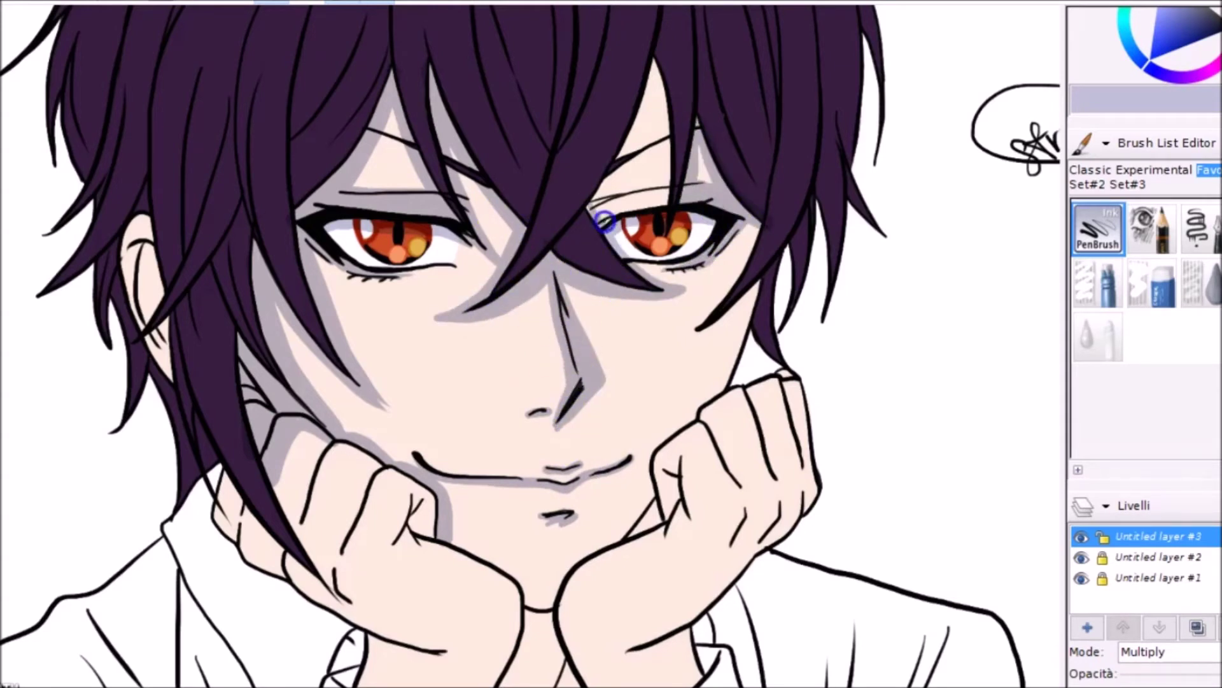
pyautogui.moveTo(732, 191); pyautogui.dragTo(598, 214)
pyautogui.moveTo(752, 210); pyautogui.dragTo(681, 344)
pyautogui.moveTo(716, 382); pyautogui.dragTo(530, 605)
# Step: Shade both hands' fingers, edges, knuckles and wrists grey
pyautogui.scroll(-5, 456, 527)
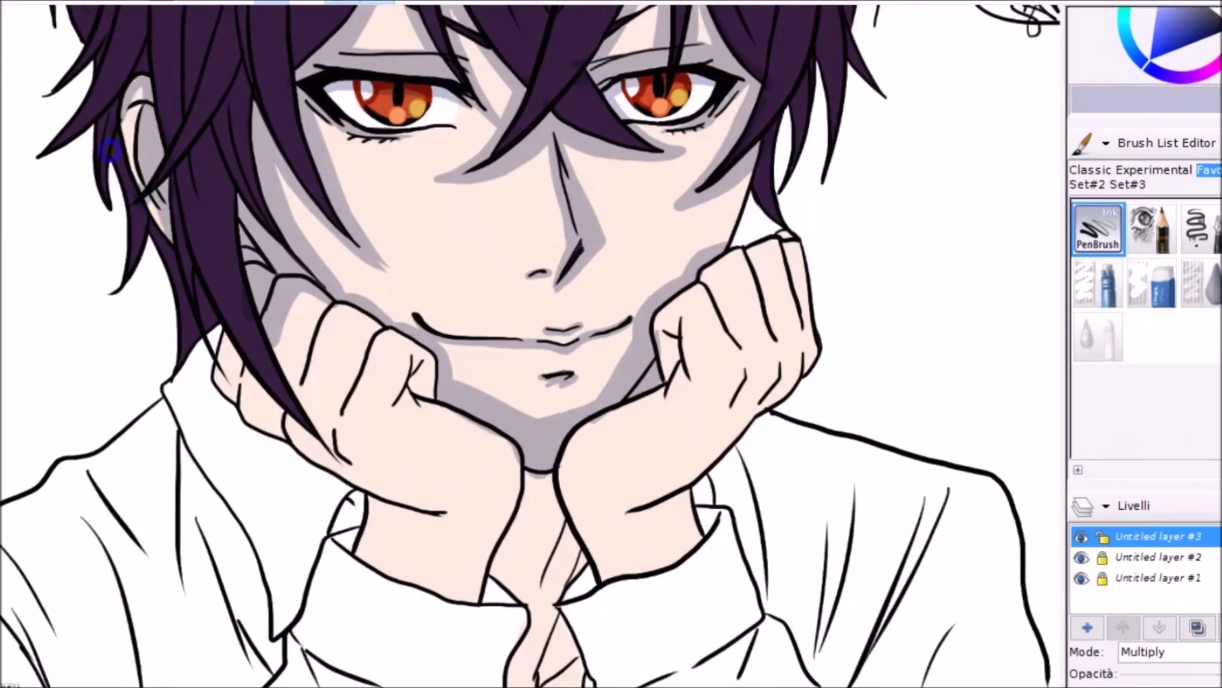
pyautogui.moveTo(300, 397)
pyautogui.mouseDown()
pyautogui.moveTo(429, 387)
pyautogui.moveTo(480, 426)
pyautogui.mouseUp()
pyautogui.moveTo(216, 354)
pyautogui.mouseDown()
pyautogui.moveTo(338, 469)
pyautogui.moveTo(487, 541)
pyautogui.moveTo(436, 519)
pyautogui.mouseUp()
pyautogui.moveTo(793, 232)
pyautogui.mouseDown()
pyautogui.moveTo(818, 366)
pyautogui.moveTo(745, 414)
pyautogui.mouseUp()
pyautogui.moveTo(611, 510)
pyautogui.mouseDown()
pyautogui.moveTo(680, 538)
pyautogui.moveTo(605, 581)
pyautogui.mouseUp()
pyautogui.moveTo(773, 252)
pyautogui.mouseDown()
pyautogui.moveTo(737, 249)
pyautogui.moveTo(674, 379)
pyautogui.moveTo(589, 449)
pyautogui.mouseUp()
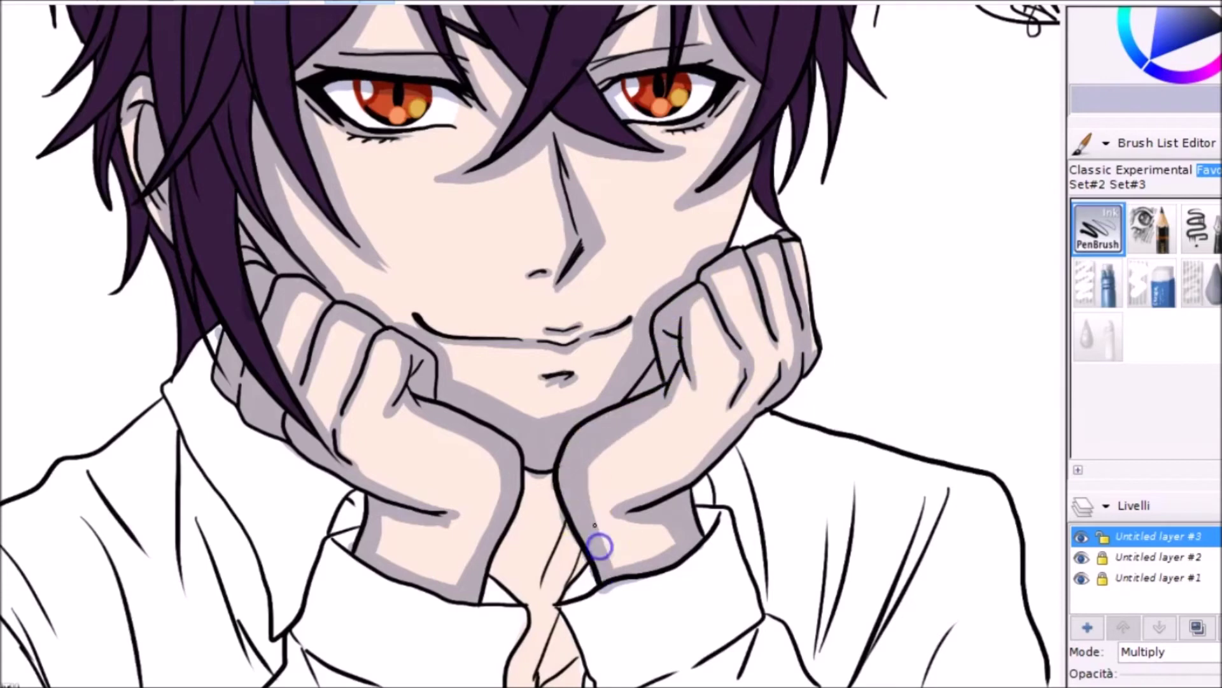
# Step: On layer #3, shade the neck, tie and left side of the collar with lavender-grey
pyautogui.scroll(-5, 590, 449)
pyautogui.moveTo(519, 374)
pyautogui.mouseDown()
pyautogui.moveTo(505, 536)
pyautogui.moveTo(535, 449)
pyautogui.mouseUp()
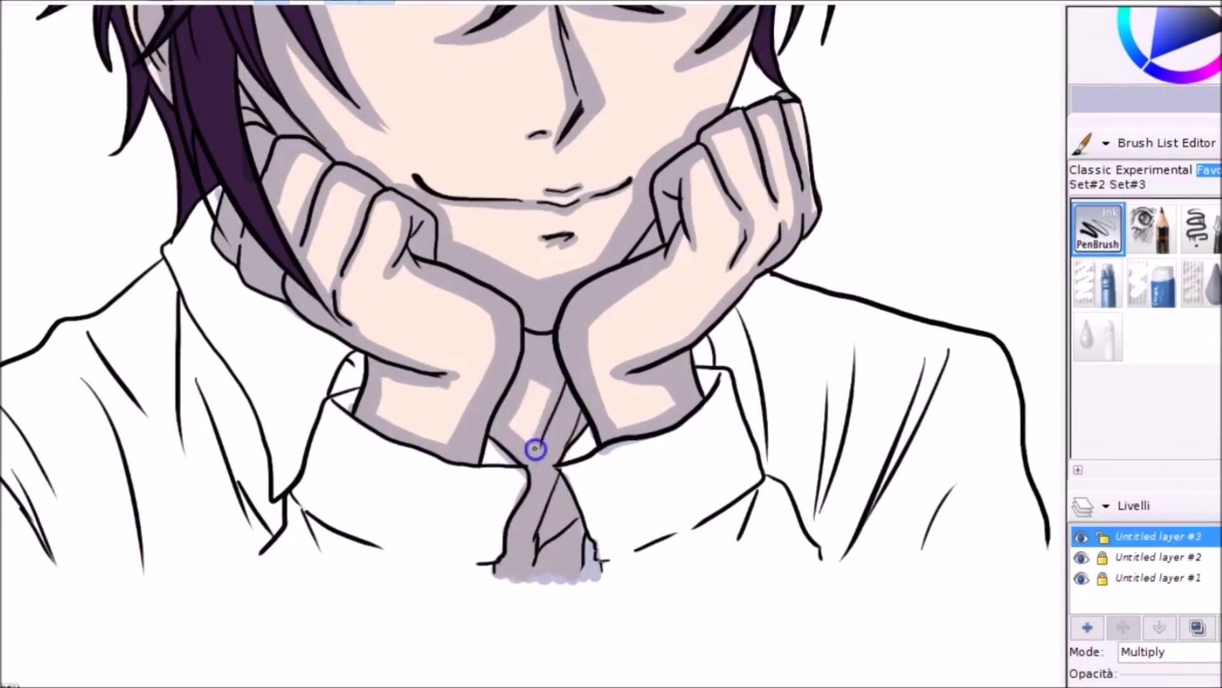
pyautogui.moveTo(362, 391)
pyautogui.mouseDown()
pyautogui.moveTo(500, 504)
pyautogui.moveTo(499, 567)
pyautogui.moveTo(273, 546)
pyautogui.moveTo(484, 490)
pyautogui.mouseUp()
pyautogui.moveTo(205, 232)
pyautogui.mouseDown()
pyautogui.moveTo(306, 431)
pyautogui.moveTo(265, 519)
pyautogui.moveTo(201, 363)
pyautogui.moveTo(197, 464)
pyautogui.moveTo(276, 472)
pyautogui.moveTo(229, 355)
pyautogui.moveTo(181, 553)
pyautogui.mouseUp()
pyautogui.hscroll(-5, 275, 472)
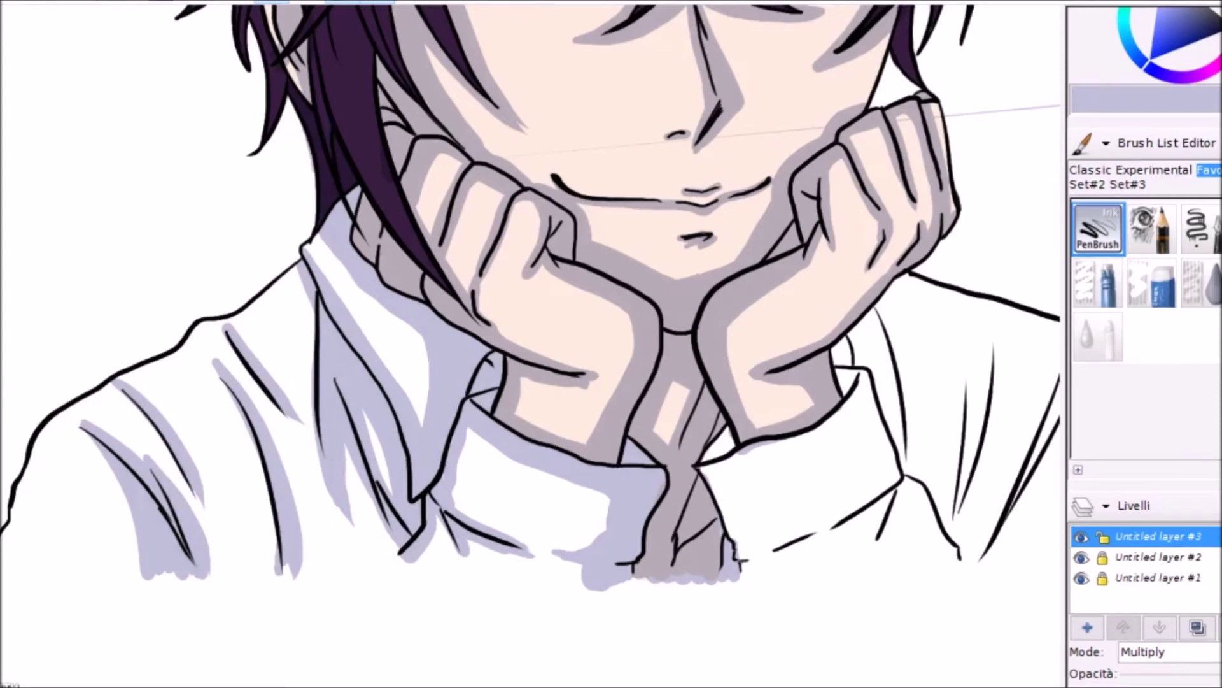
# Step: With a softer brush, shade the right collar, neck, cuff and sleeve fold lines
pyautogui.press('2')
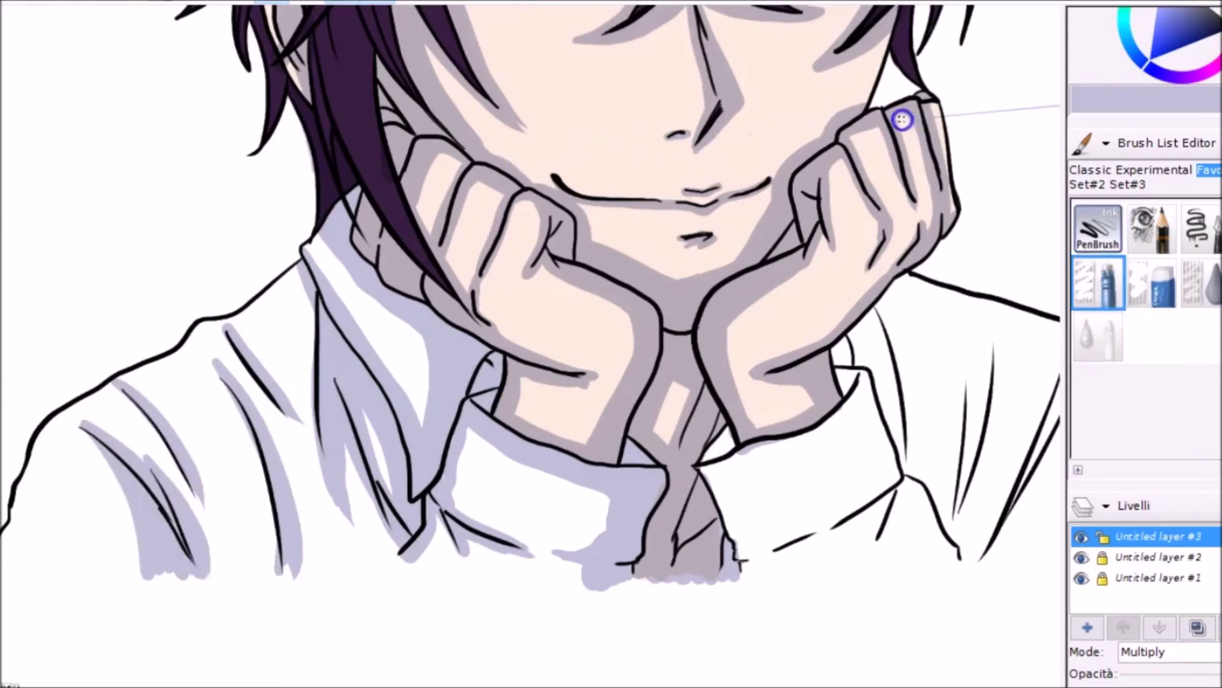
pyautogui.hscroll(10, 1012, 120)
pyautogui.moveTo(458, 535); pyautogui.dragTo(580, 370)
pyautogui.moveTo(612, 484)
pyautogui.mouseDown()
pyautogui.moveTo(559, 523)
pyautogui.moveTo(643, 497)
pyautogui.mouseUp()
pyautogui.moveTo(611, 306); pyautogui.dragTo(461, 527)
pyautogui.moveTo(636, 280)
pyautogui.mouseDown()
pyautogui.moveTo(636, 471)
pyautogui.moveTo(683, 507)
pyautogui.mouseUp()
pyautogui.moveTo(716, 344); pyautogui.dragTo(685, 541)
pyautogui.moveTo(790, 357); pyautogui.dragTo(719, 505)
pyautogui.scroll(5, 851, 170)
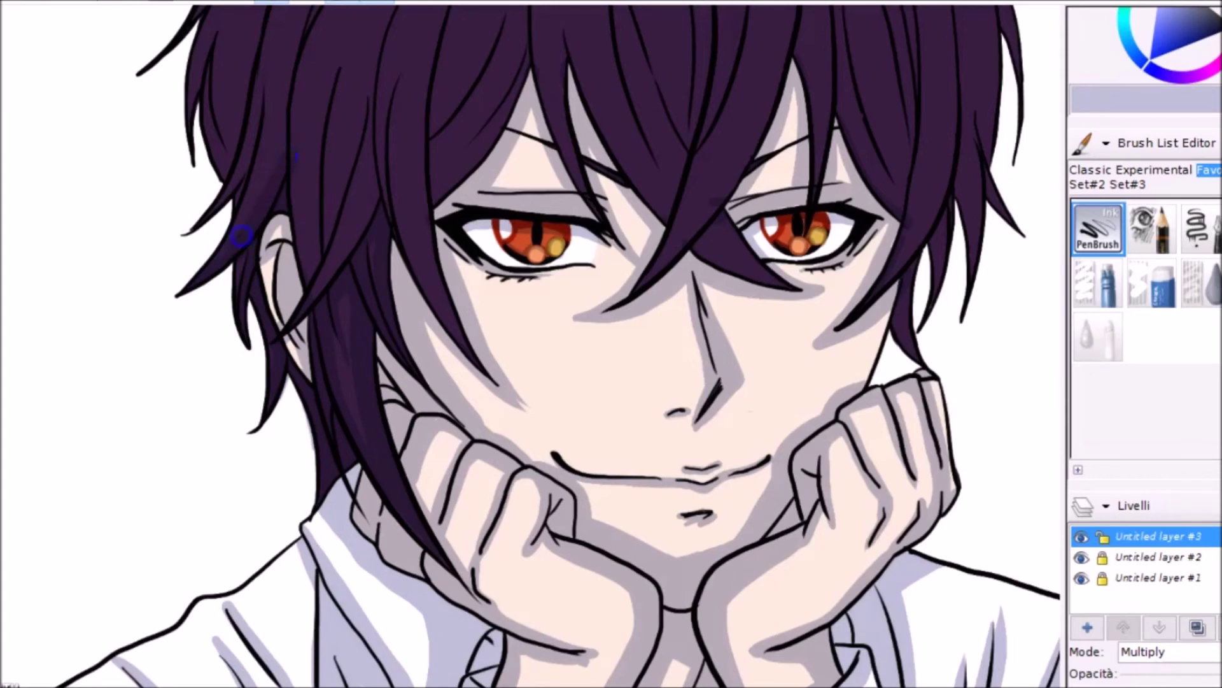
# Step: Touch up the purple hair beside the ear, across the top and above the right eye
pyautogui.click(281, 235)
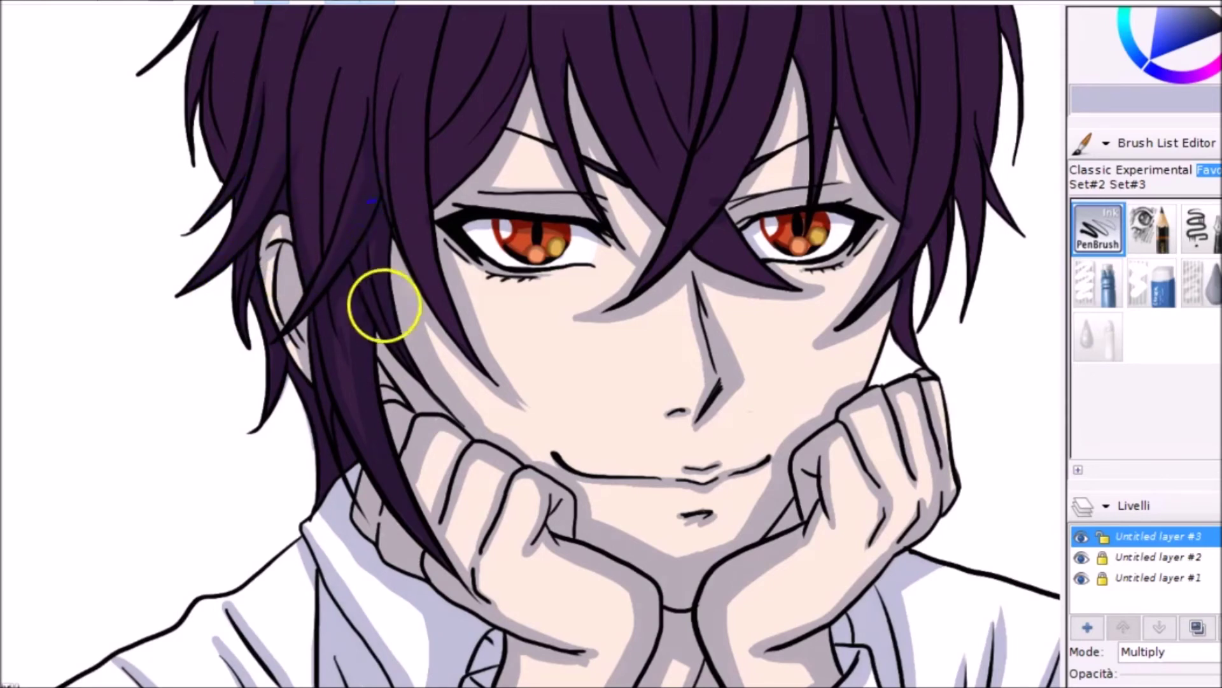
pyautogui.scroll(3, 427, 185)
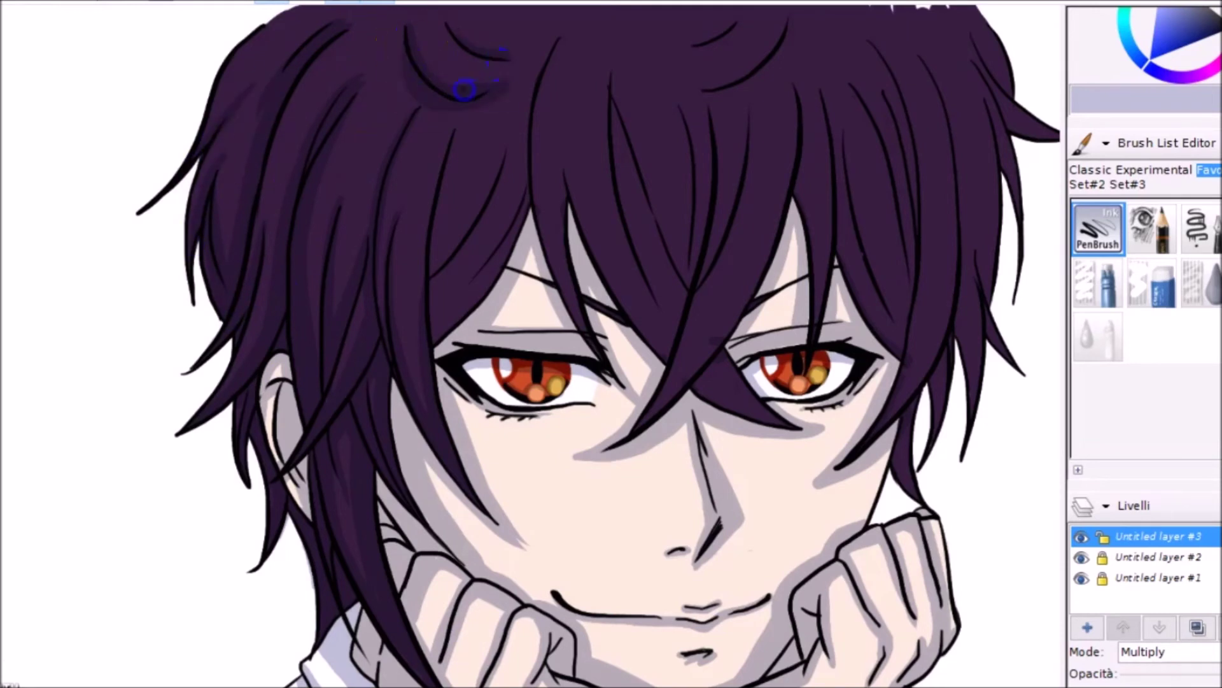
pyautogui.moveTo(525, 144); pyautogui.dragTo(695, 242)
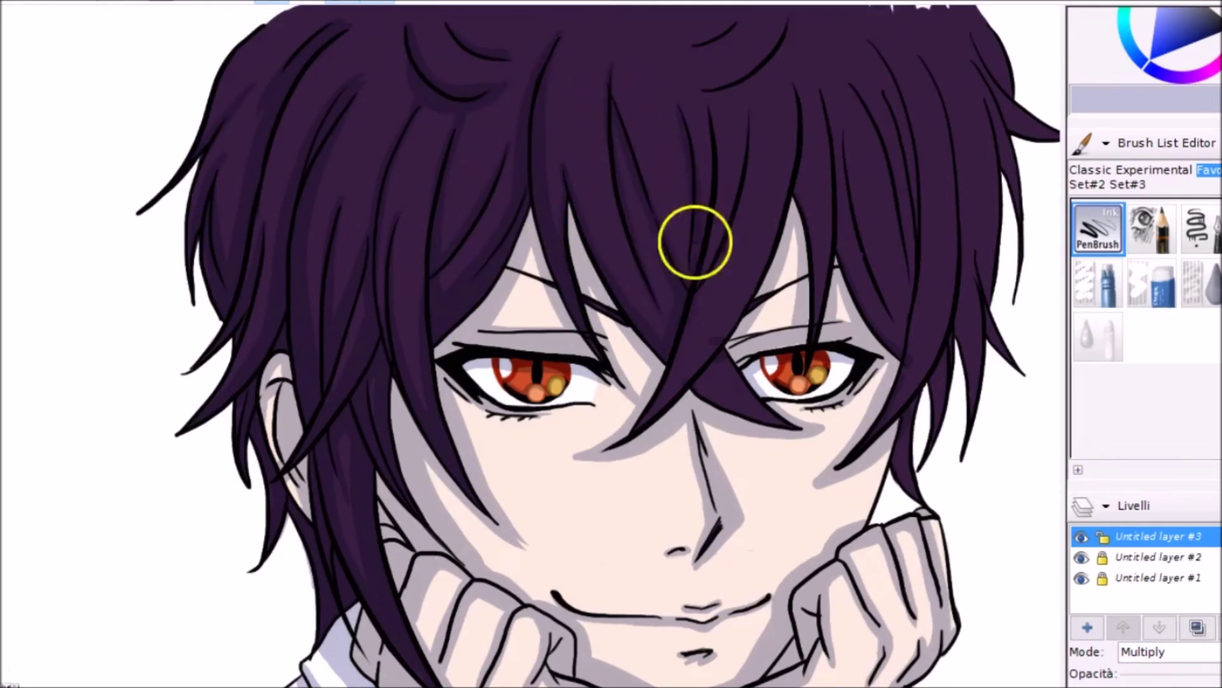
pyautogui.moveTo(647, 428); pyautogui.dragTo(758, 259)
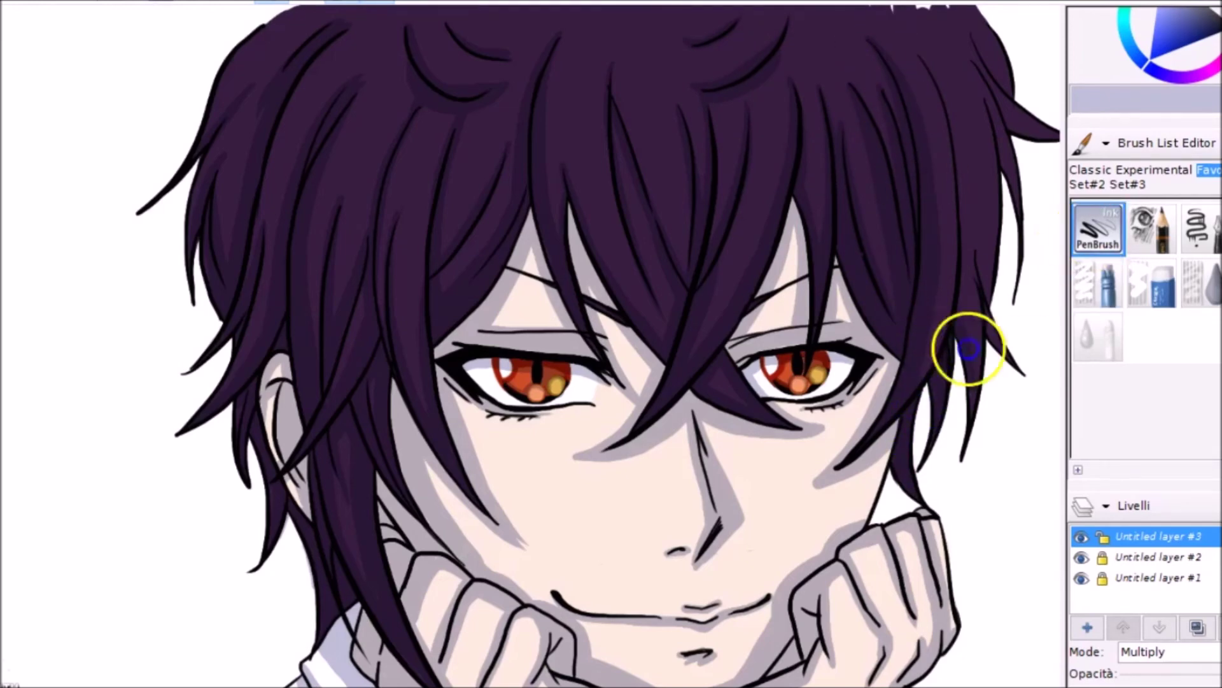
pyautogui.moveTo(1015, 328); pyautogui.dragTo(831, 411)
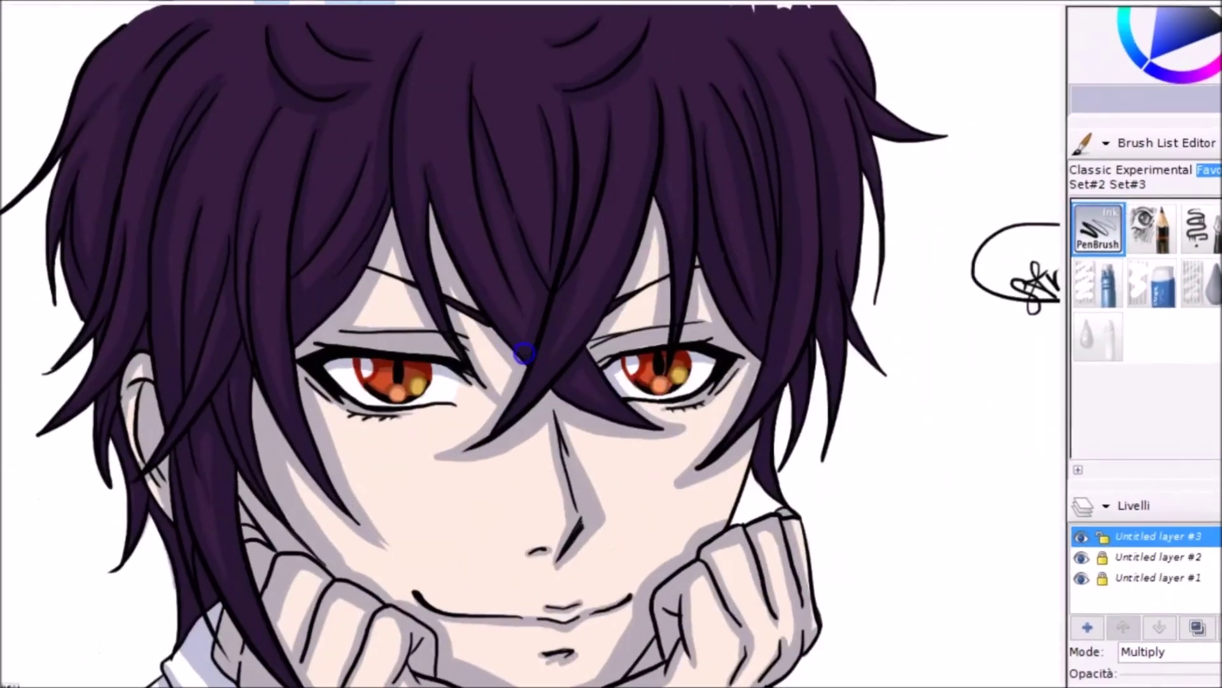
# Step: Lock Untitled layer #1, select layer #2, and fill the gap between the eyes dark purple
pyautogui.click(1125, 576)
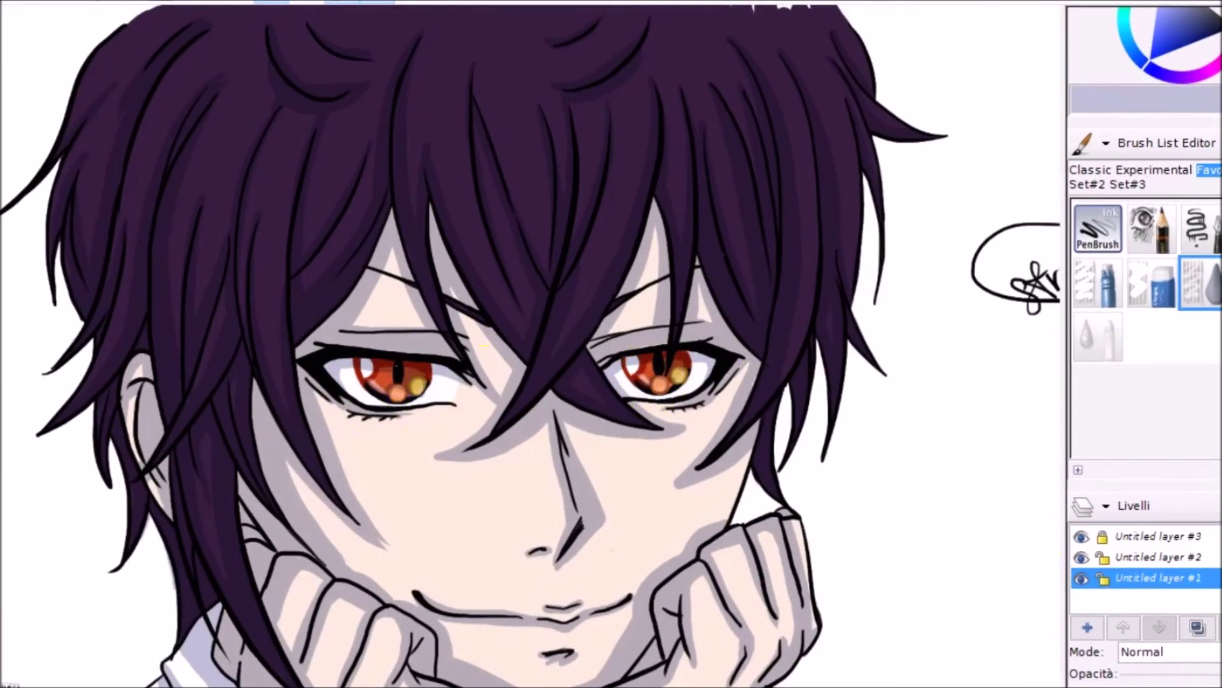
pyautogui.click(1103, 578)
pyautogui.click(1153, 556)
pyautogui.moveTo(646, 288); pyautogui.dragTo(573, 379)
# Step: Paint light purple highlight strokes across the top, left and right sides of the hair
pyautogui.press('-')
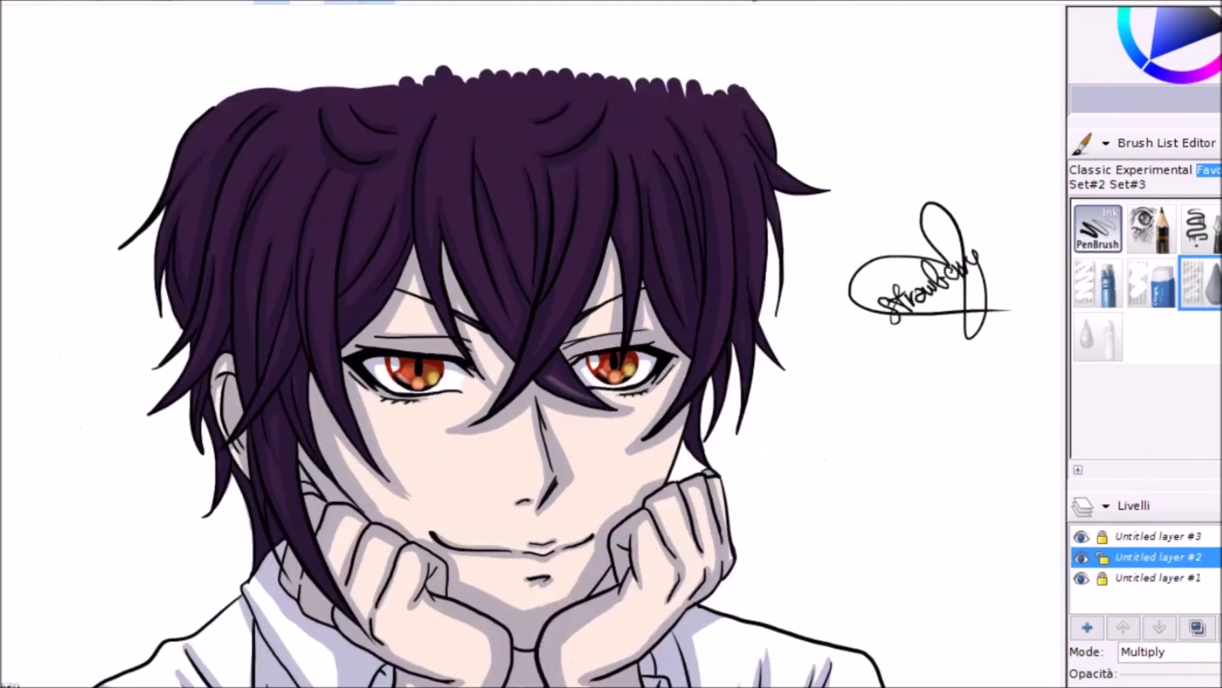
pyautogui.moveTo(532, 191); pyautogui.dragTo(448, 190)
pyautogui.moveTo(399, 136)
pyautogui.mouseDown()
pyautogui.moveTo(327, 213)
pyautogui.moveTo(295, 535)
pyautogui.moveTo(223, 289)
pyautogui.moveTo(226, 208)
pyautogui.moveTo(191, 261)
pyautogui.mouseUp()
pyautogui.moveTo(637, 127)
pyautogui.mouseDown()
pyautogui.moveTo(682, 123)
pyautogui.moveTo(659, 161)
pyautogui.moveTo(791, 151)
pyautogui.moveTo(747, 382)
pyautogui.mouseUp()
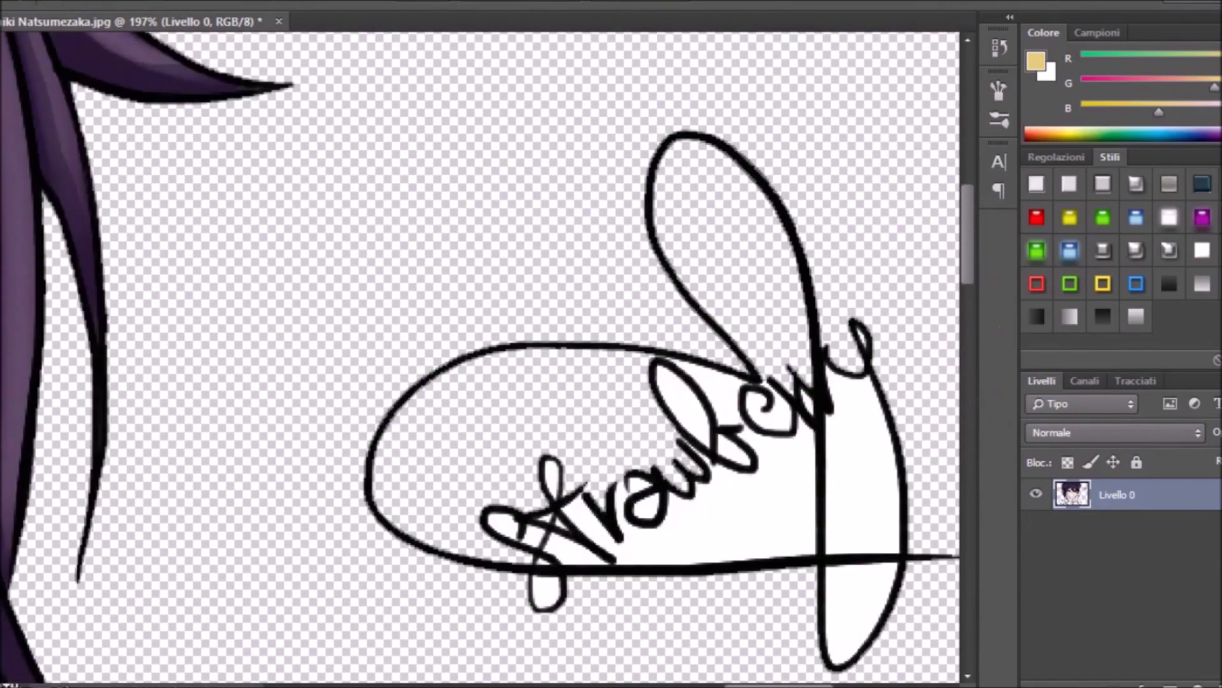
# Step: Erase the white inside the signature loops with the Eraser
pyautogui.click(852, 404)
pyautogui.click(655, 504)
pyautogui.click(547, 586)
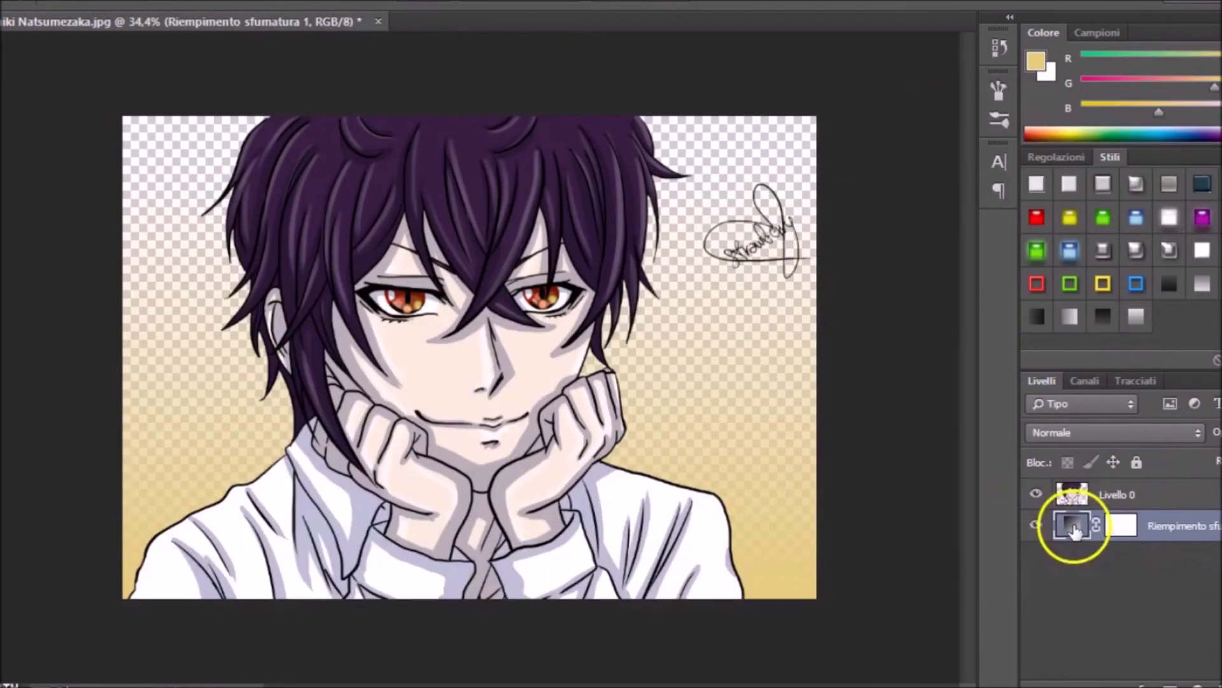
# Step: Set the background Gradient Fill layer's stop colour to bright purple #8e09ba
pyautogui.doubleClick(1073, 530)
pyautogui.click(821, 86)
pyautogui.click(887, 86)
pyautogui.click(754, 86)
pyautogui.doubleClick(742, 369)
pyautogui.click(939, 359)
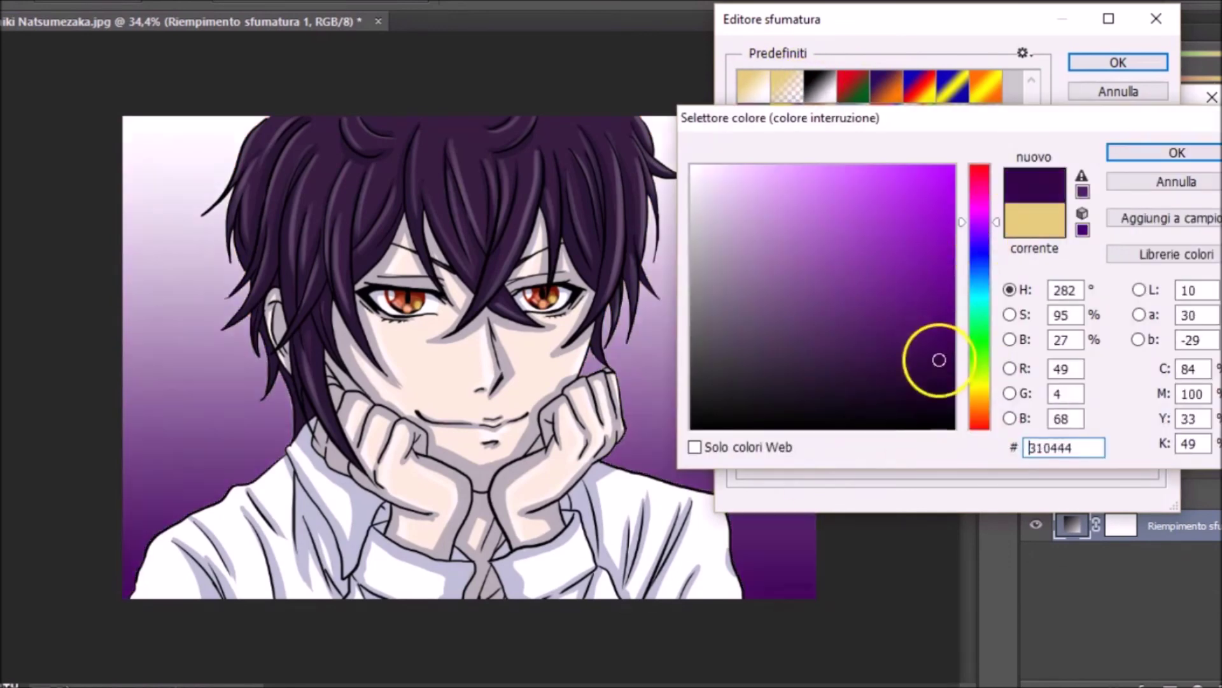
pyautogui.moveTo(979, 370); pyautogui.dragTo(979, 220)
pyautogui.click(942, 241)
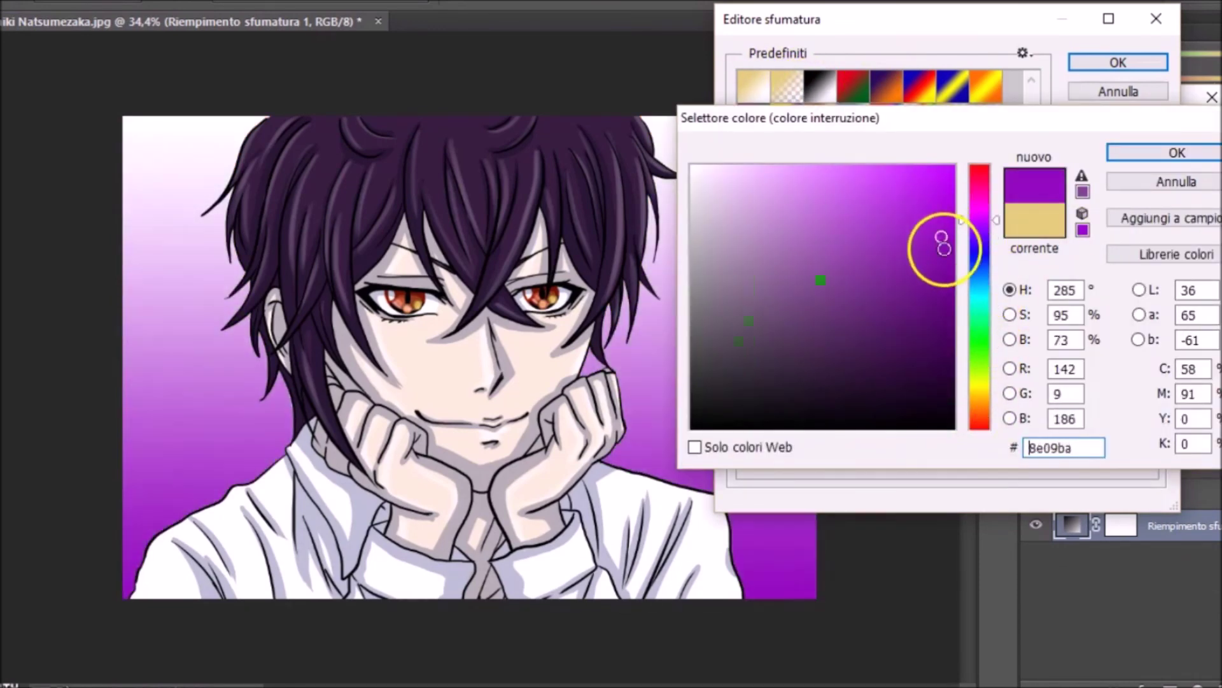